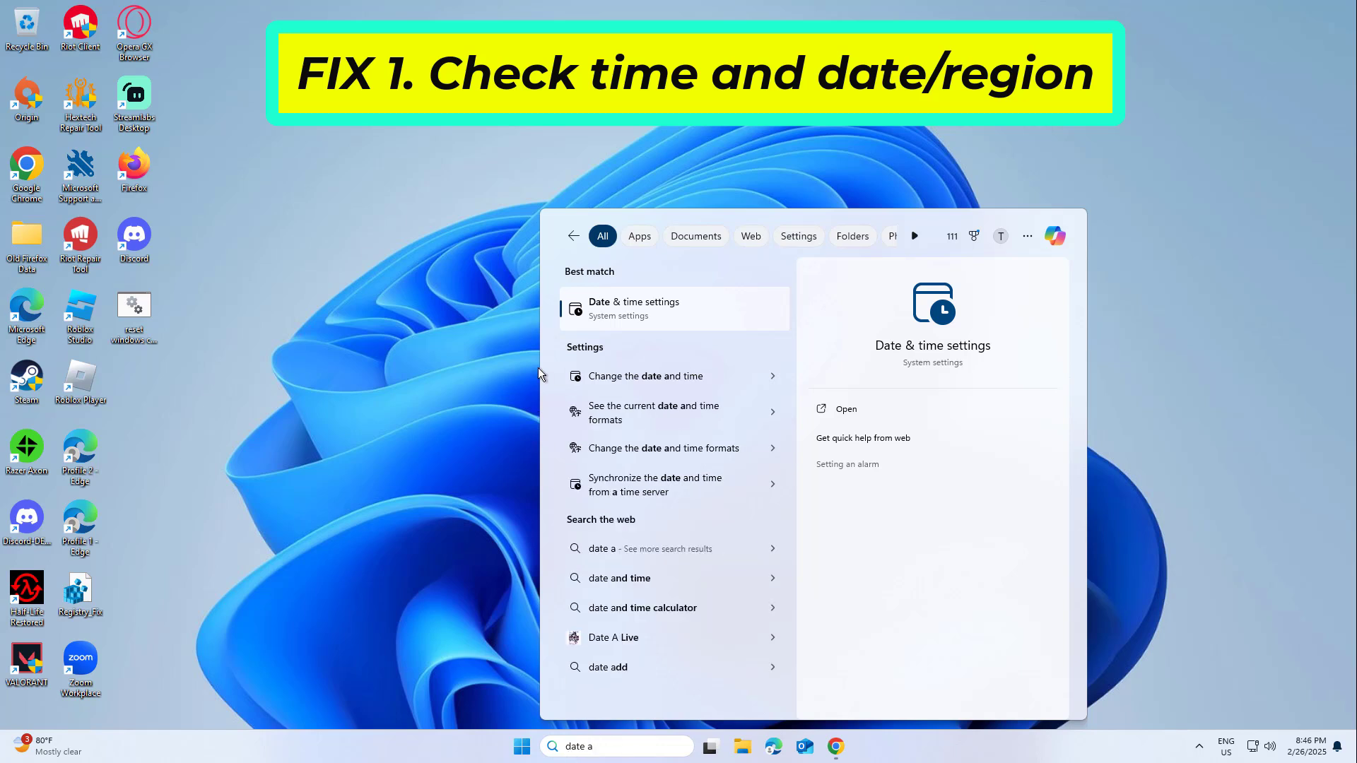
In the Date & time settings, switch the automatic time zone and automatic time options off and back on, and close the window.
left_click(679, 309)
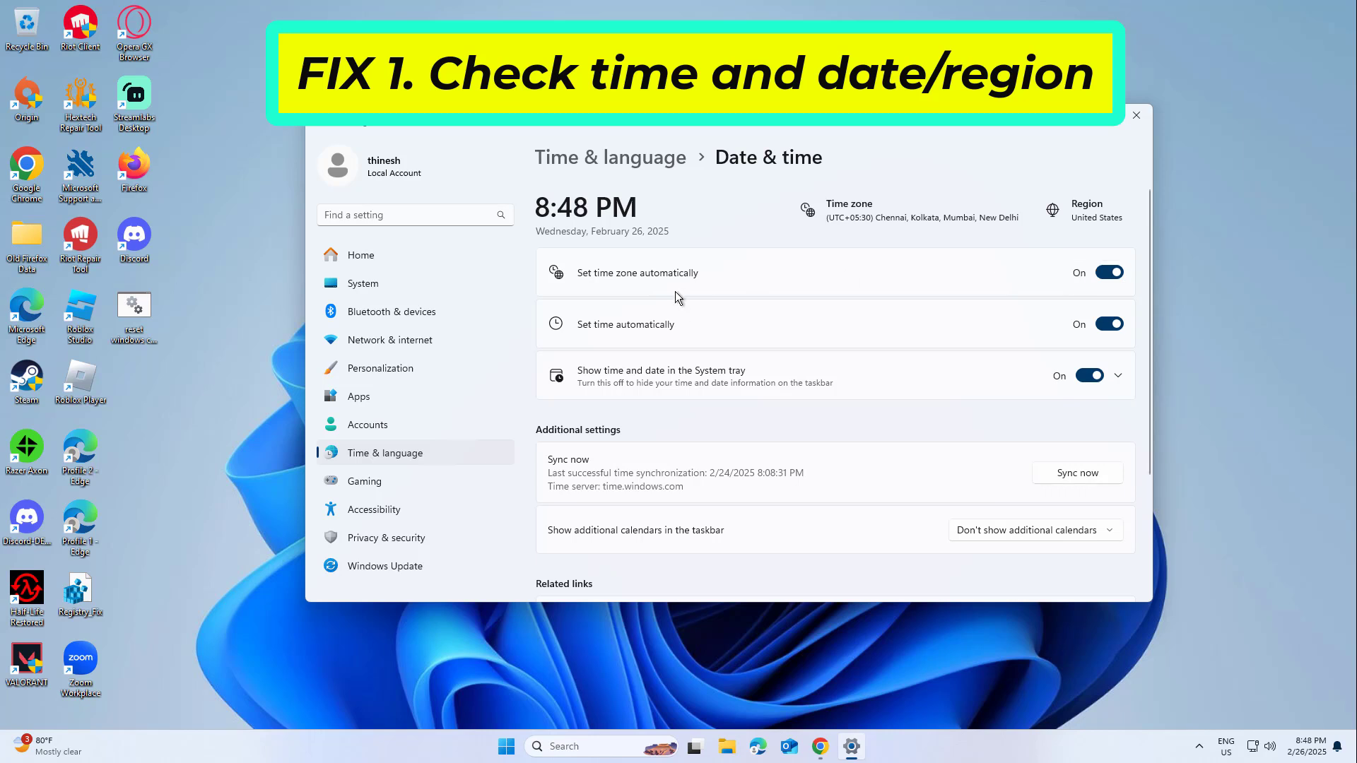
left_click(1105, 273)
left_click(1108, 273)
left_click(1101, 276)
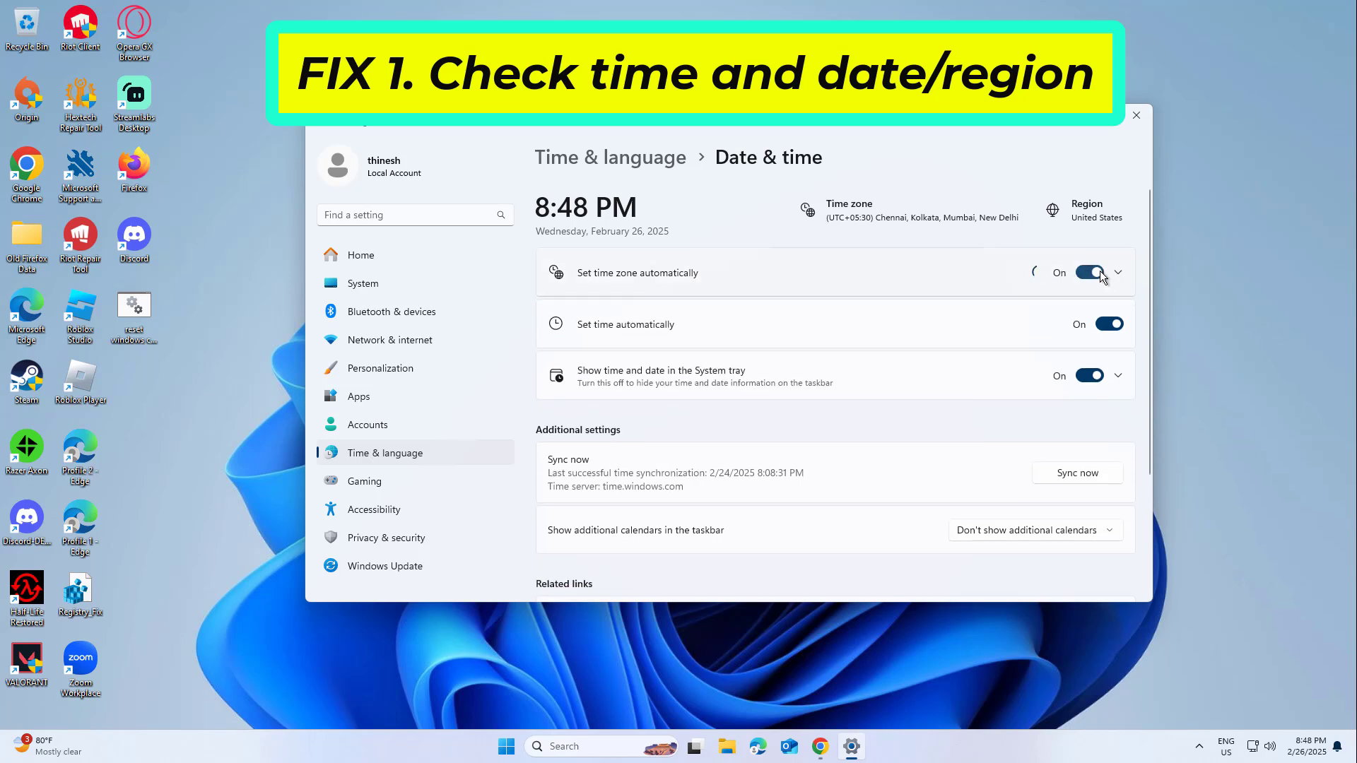
left_click(1108, 323)
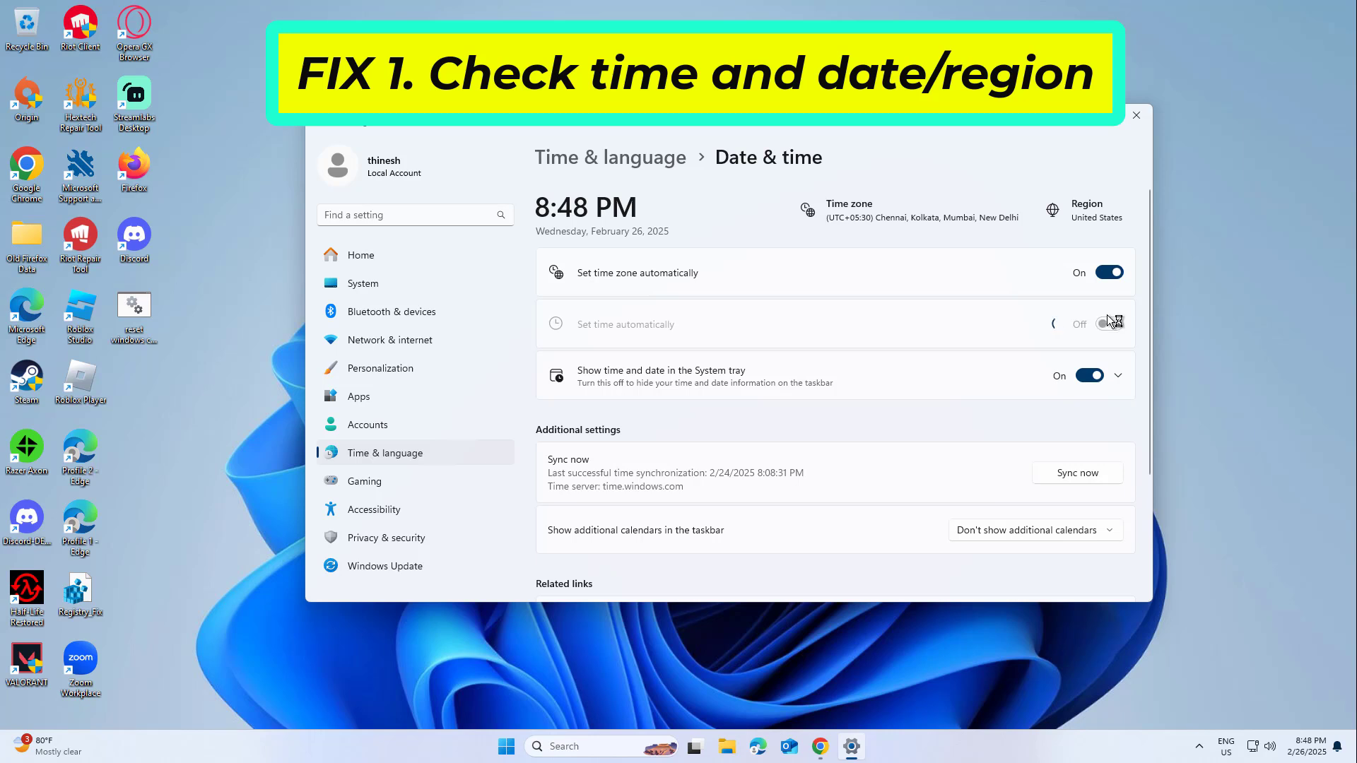
left_click(1110, 324)
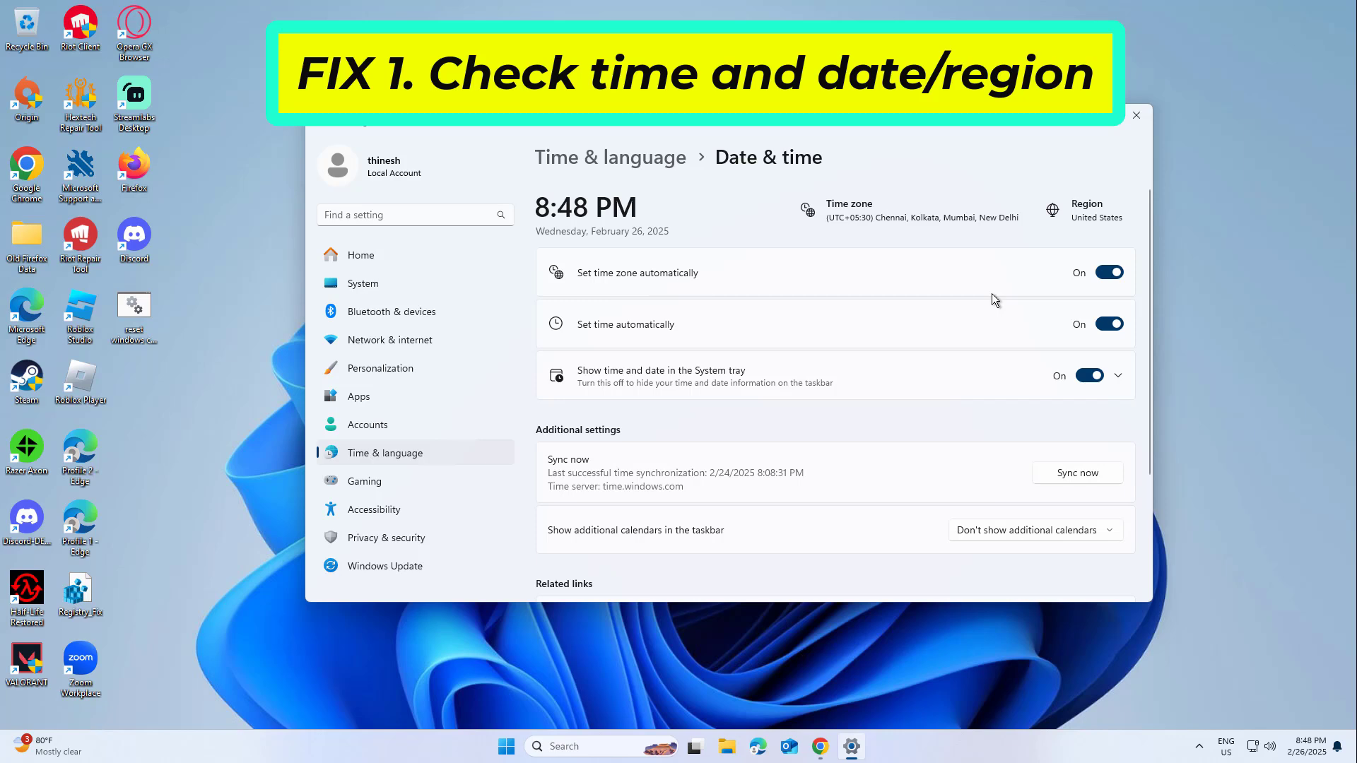
left_click(1136, 116)
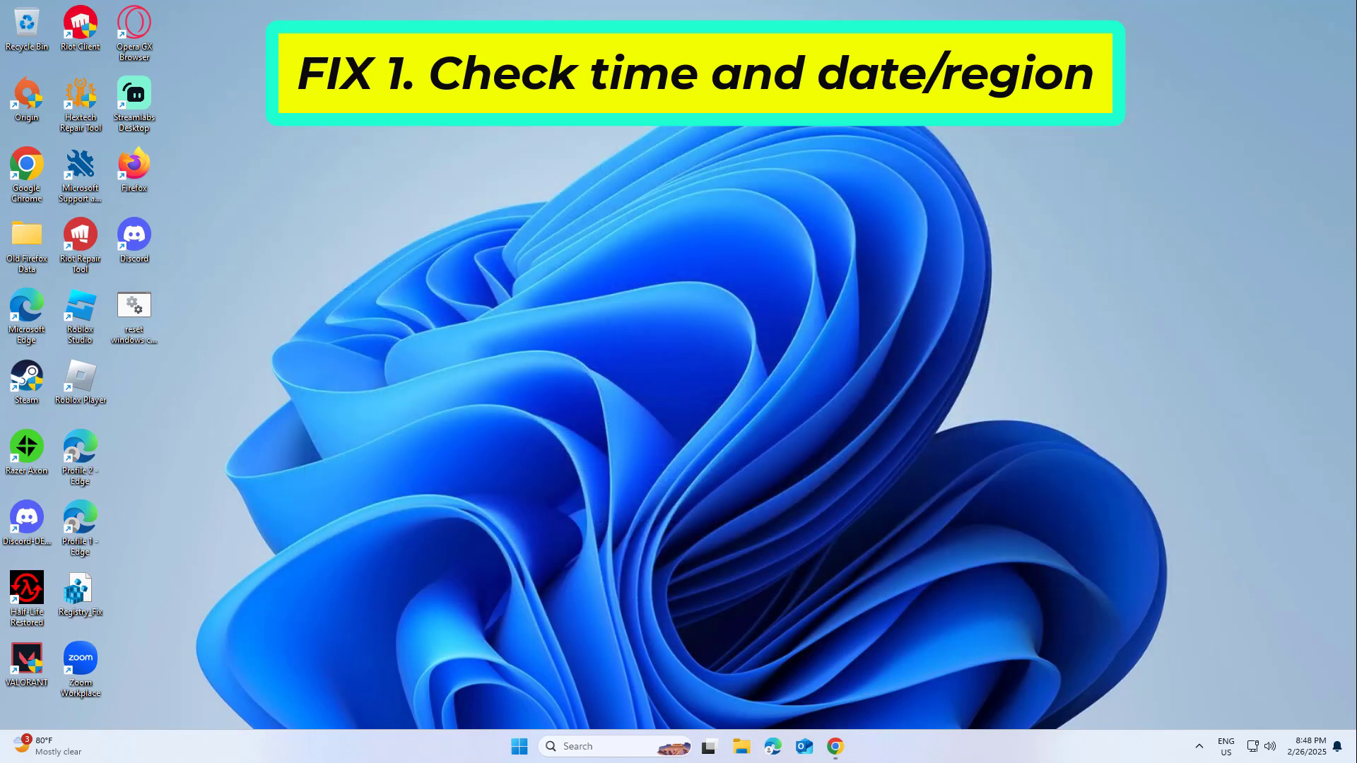
Reset the Microsoft Store cache by finding and running the wsreset command.
left_click(580, 747)
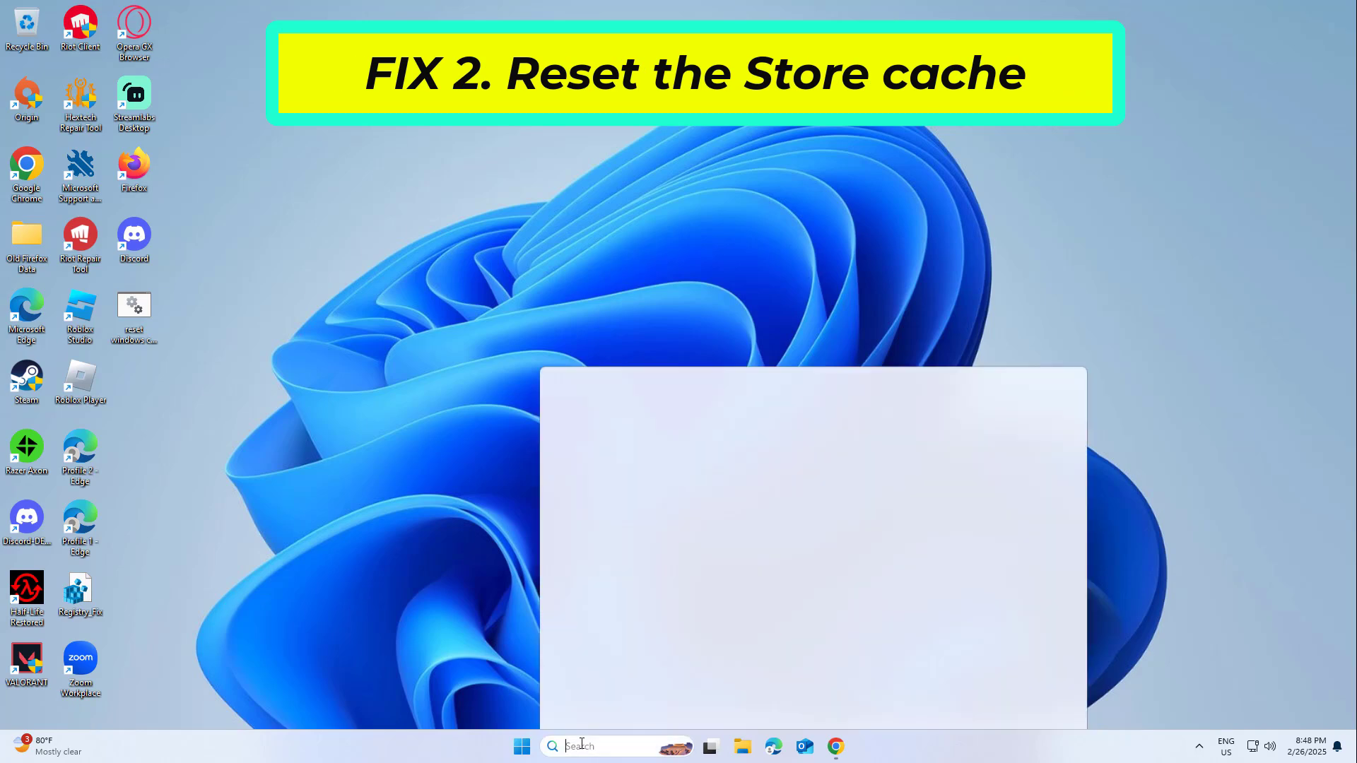
type("wsreset")
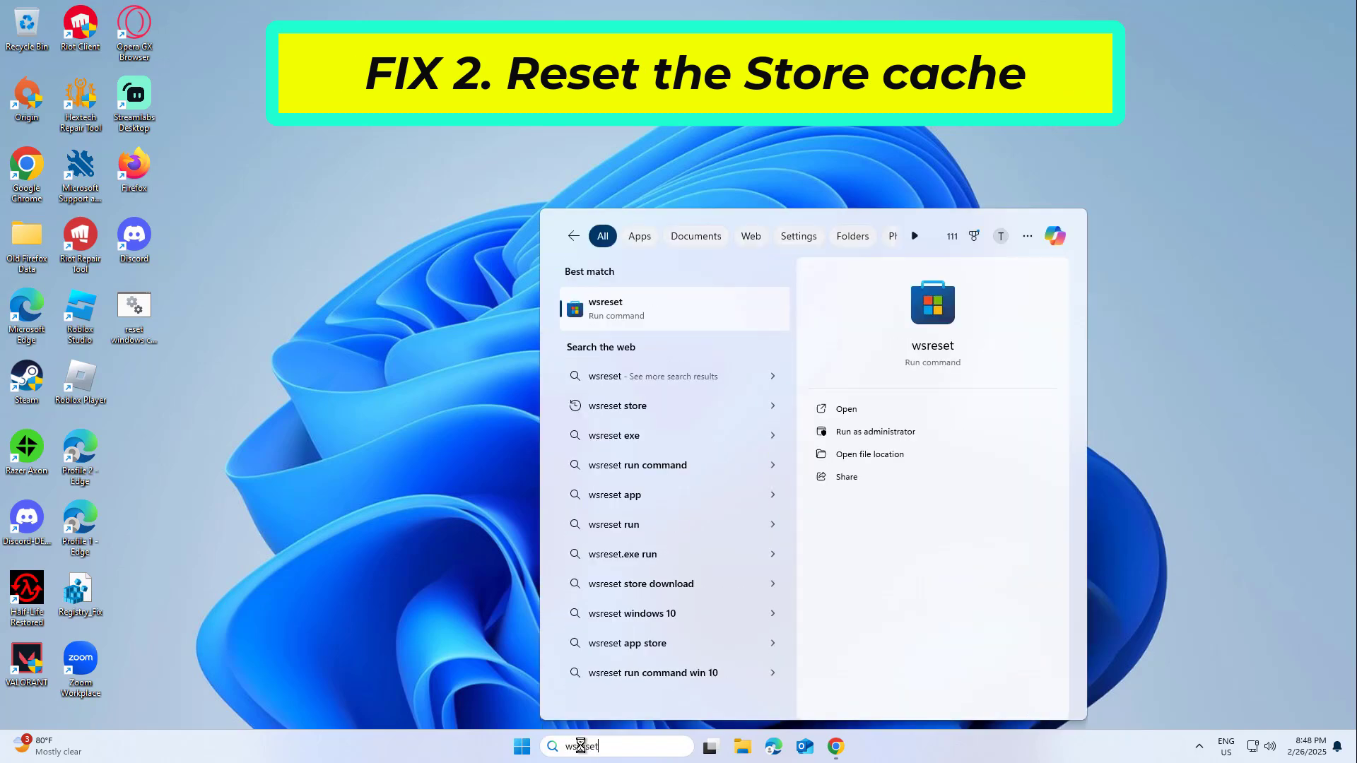
left_click(643, 302)
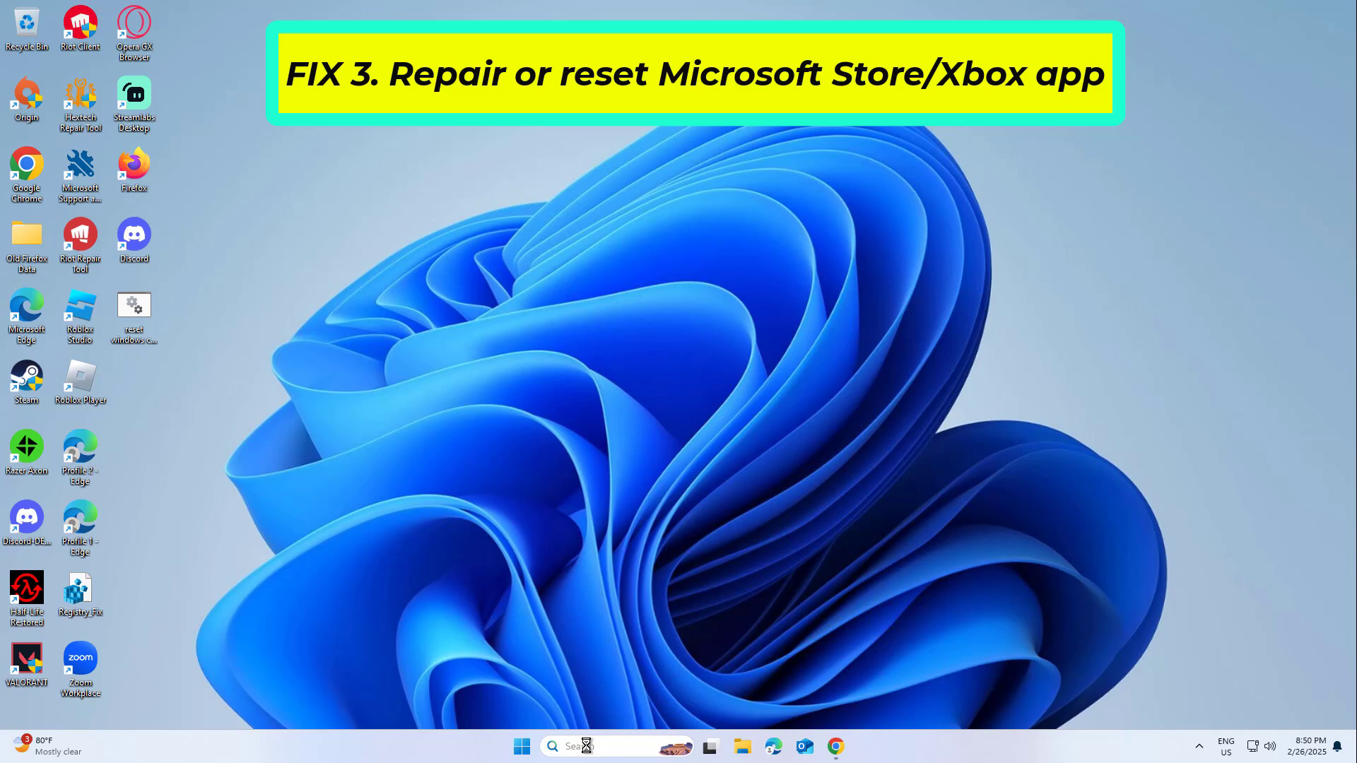
Find the Microsoft Store app, open its app settings and repair it.
left_click(586, 746)
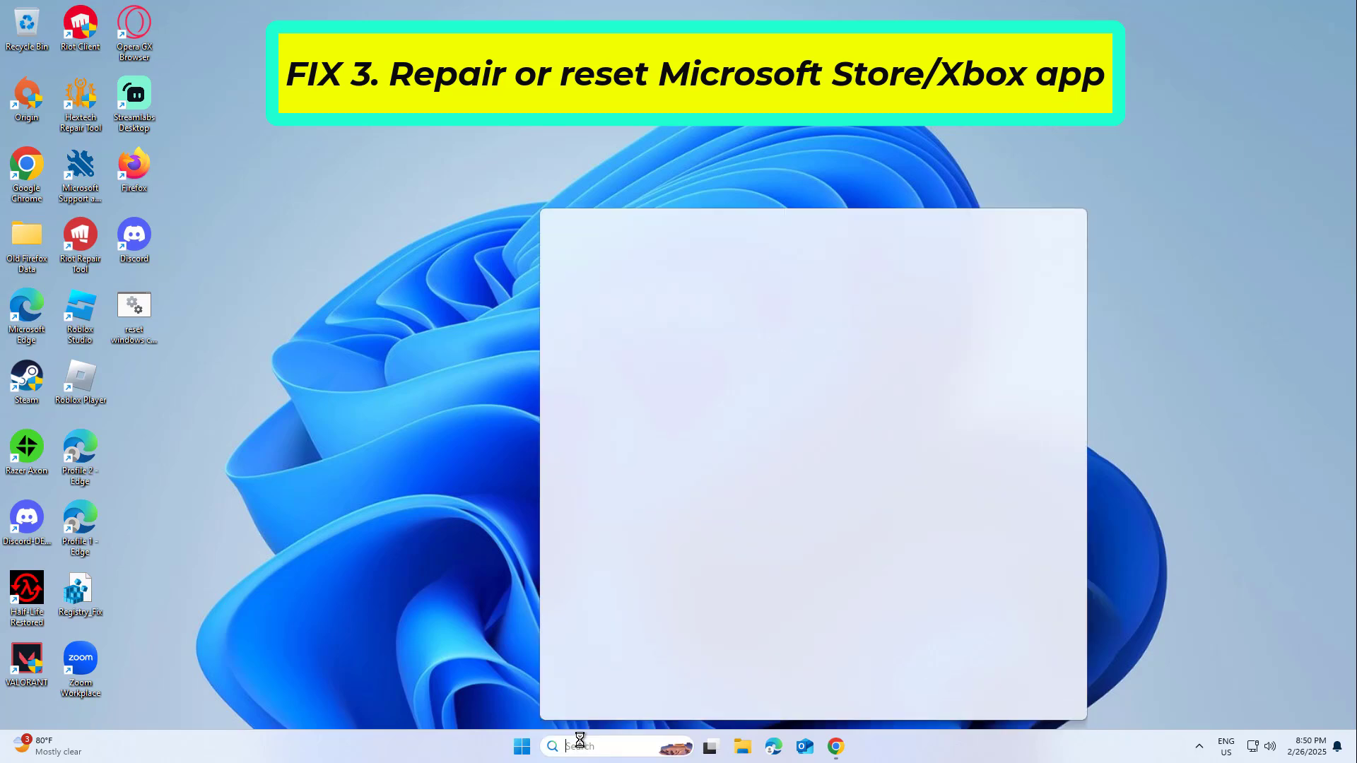
type("sto")
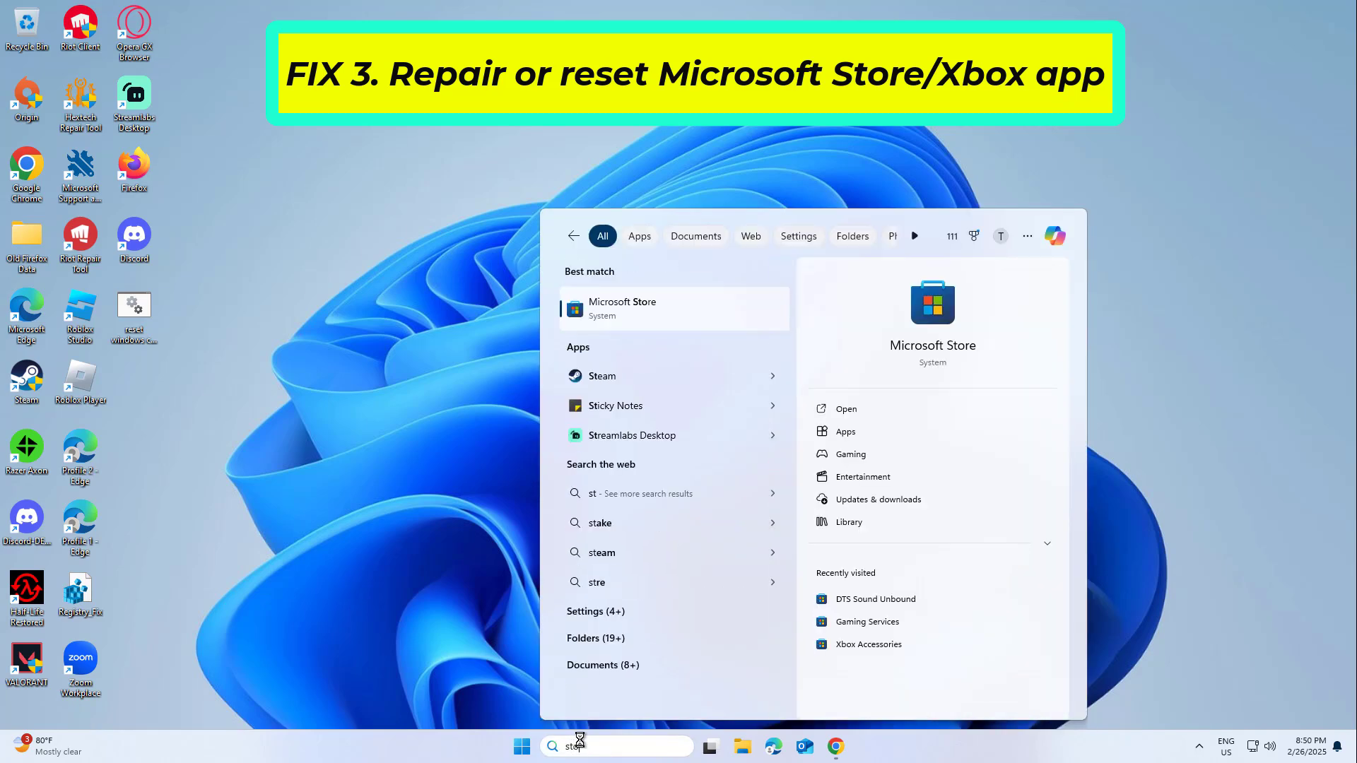
type("re")
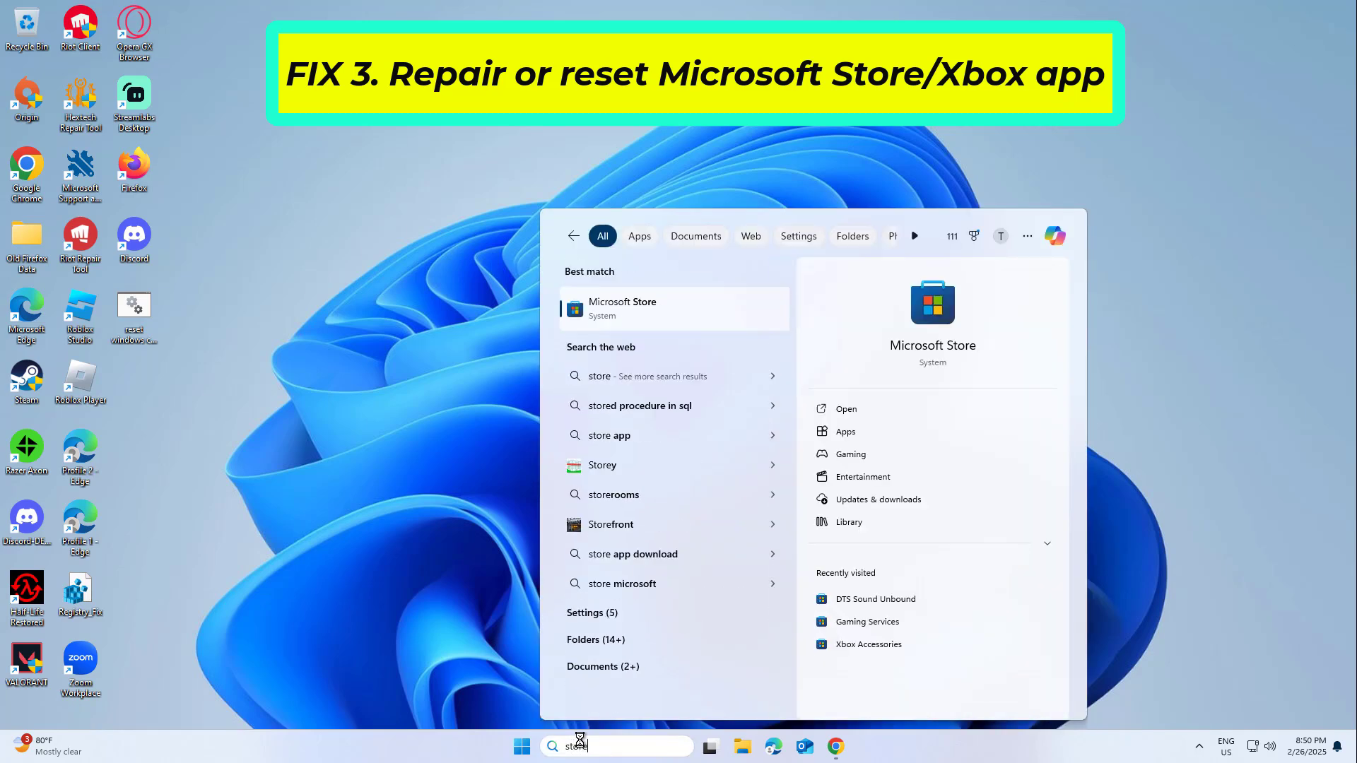
right_click(612, 308)
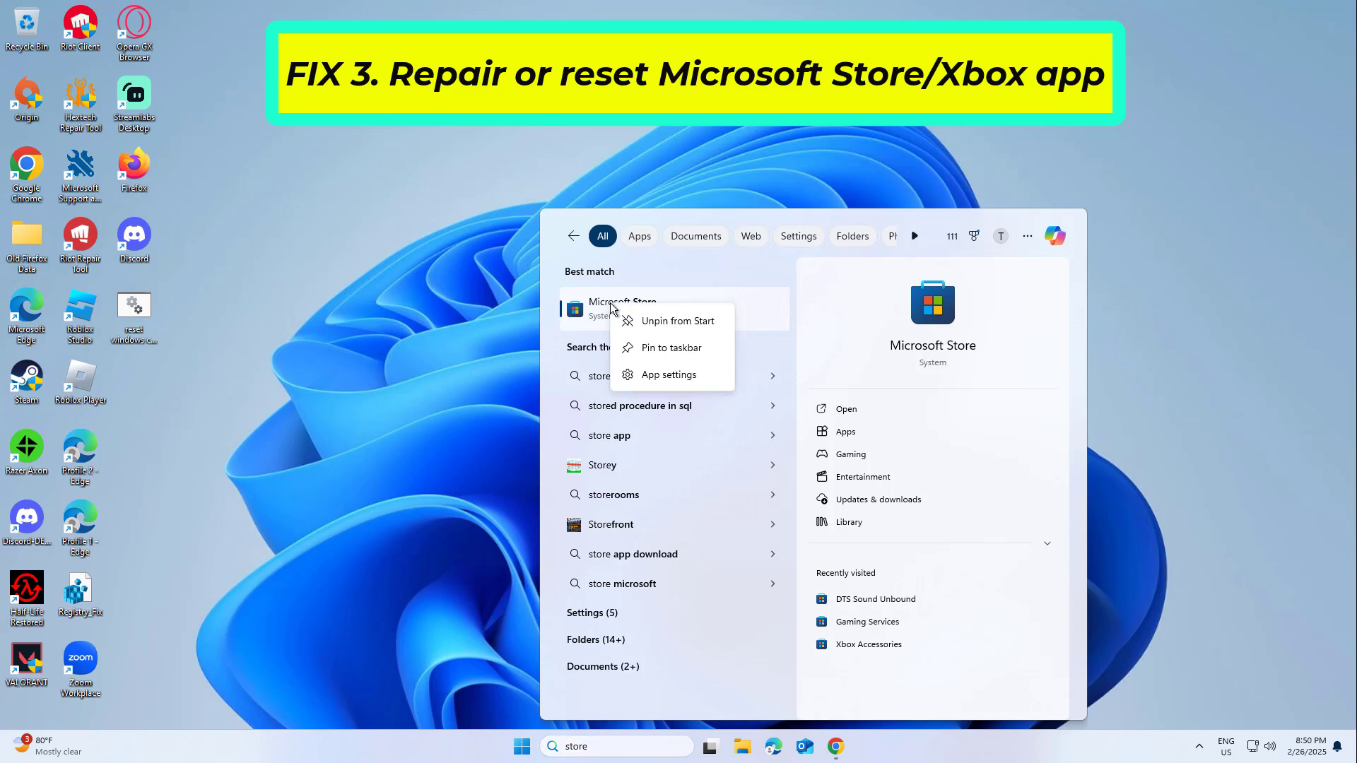
left_click(664, 385)
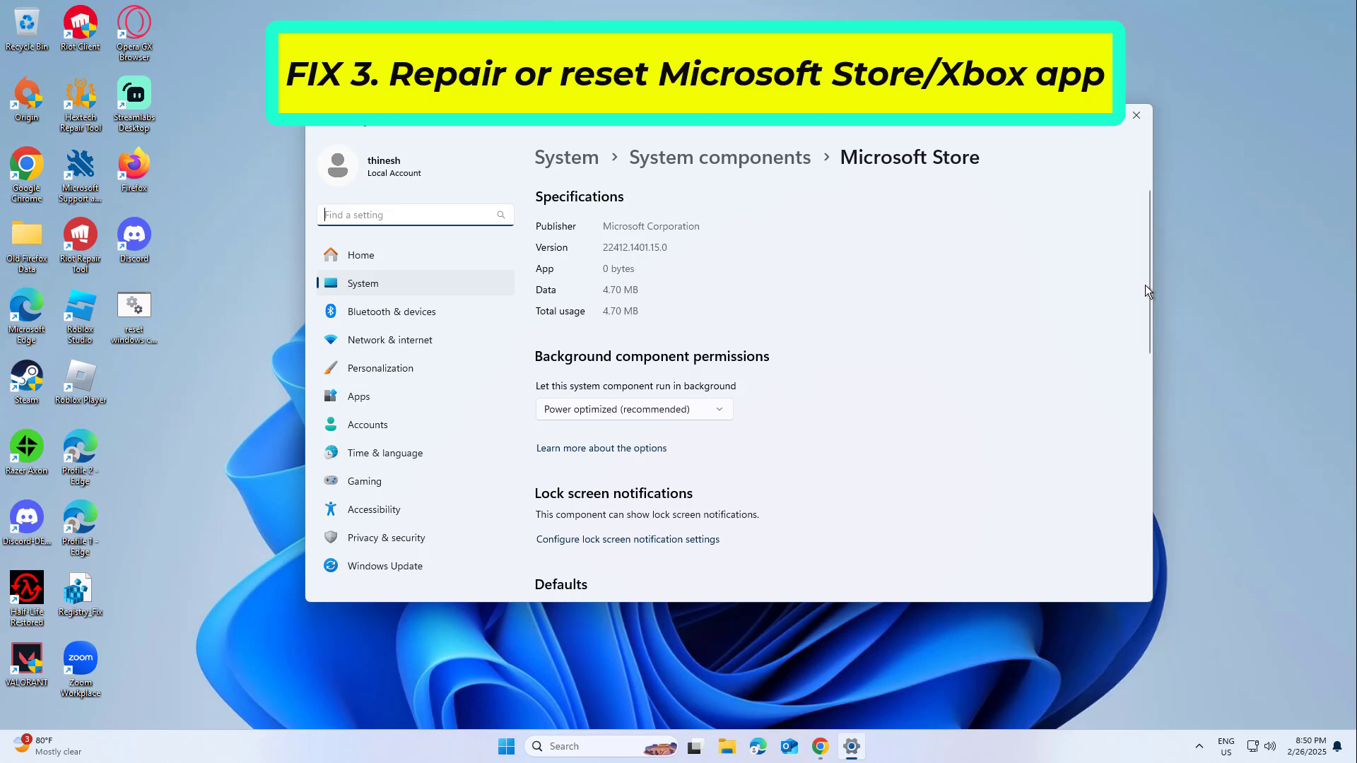
left_click_drag(1148, 290, 1158, 495)
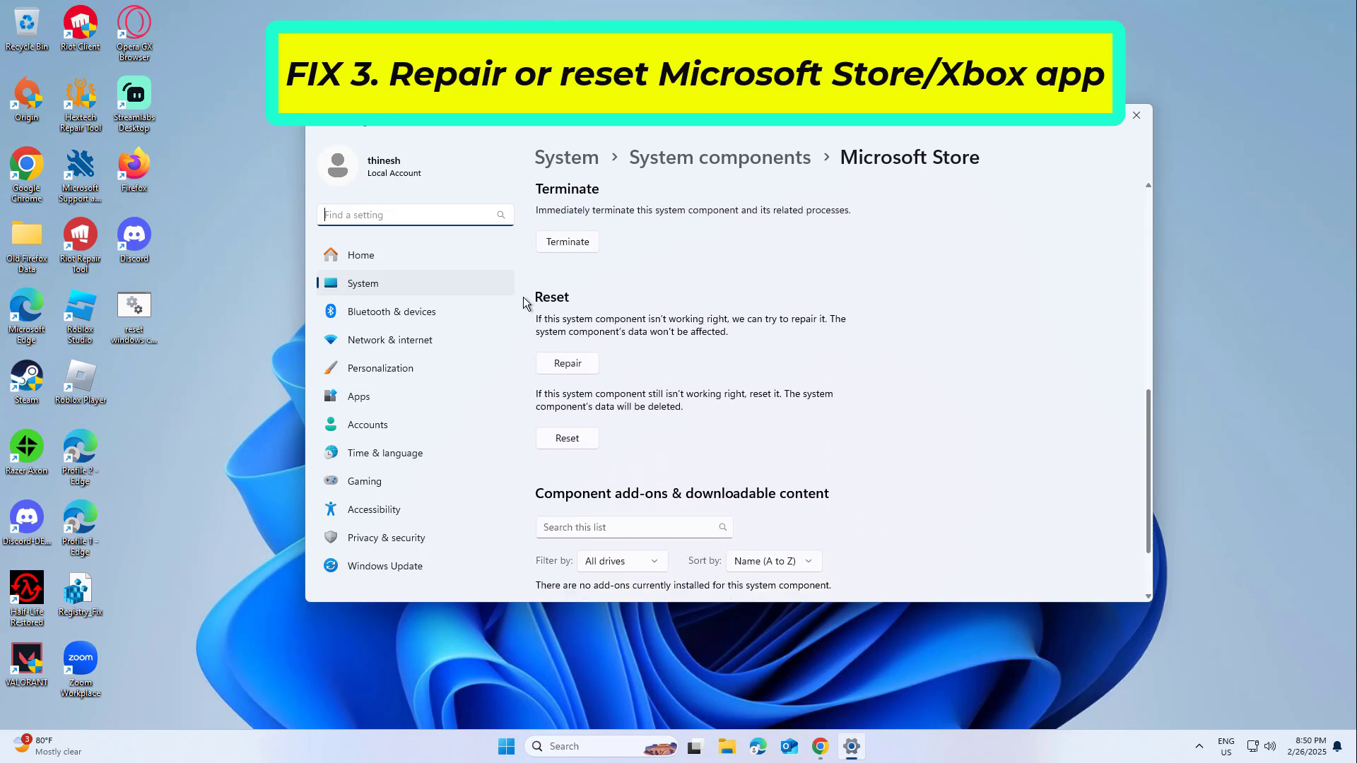
left_click(591, 363)
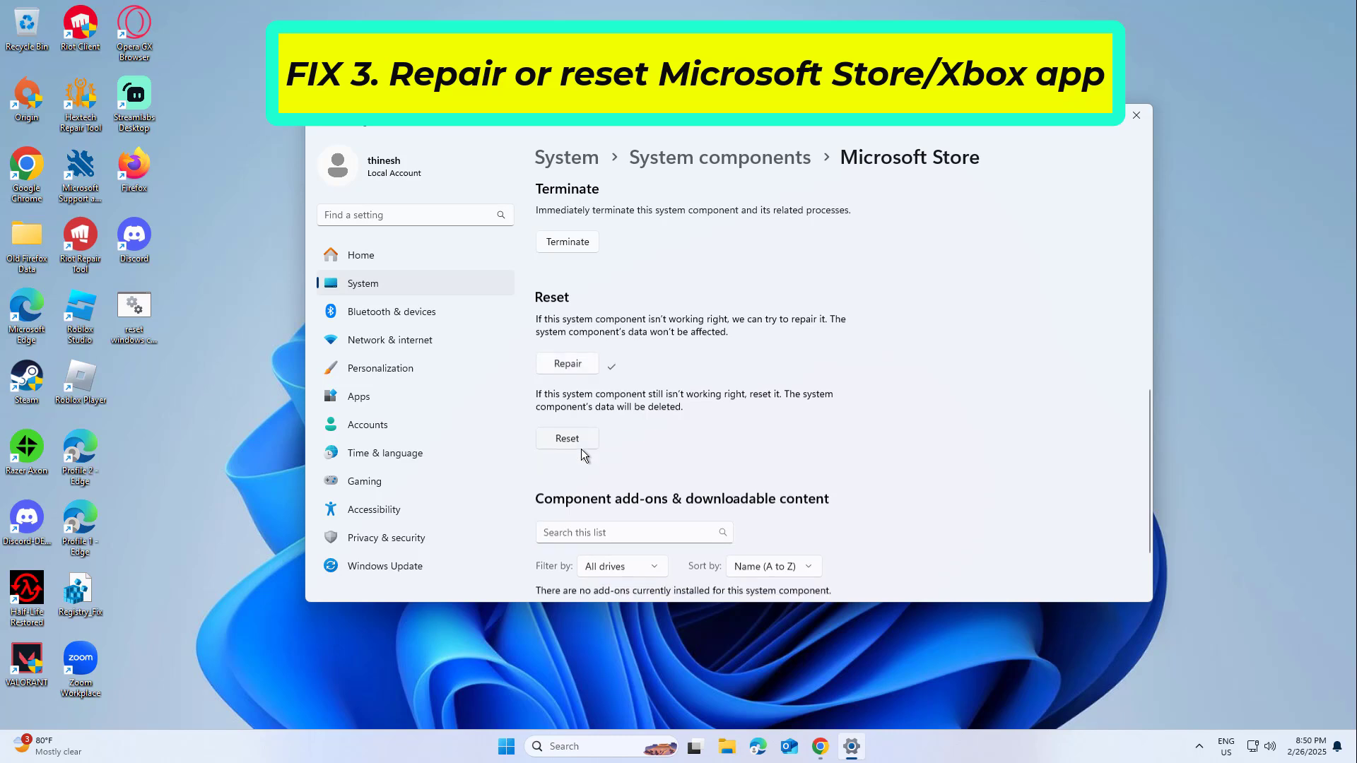
Reset the Microsoft Store component, confirm deleting its data, and close the settings.
left_click(567, 439)
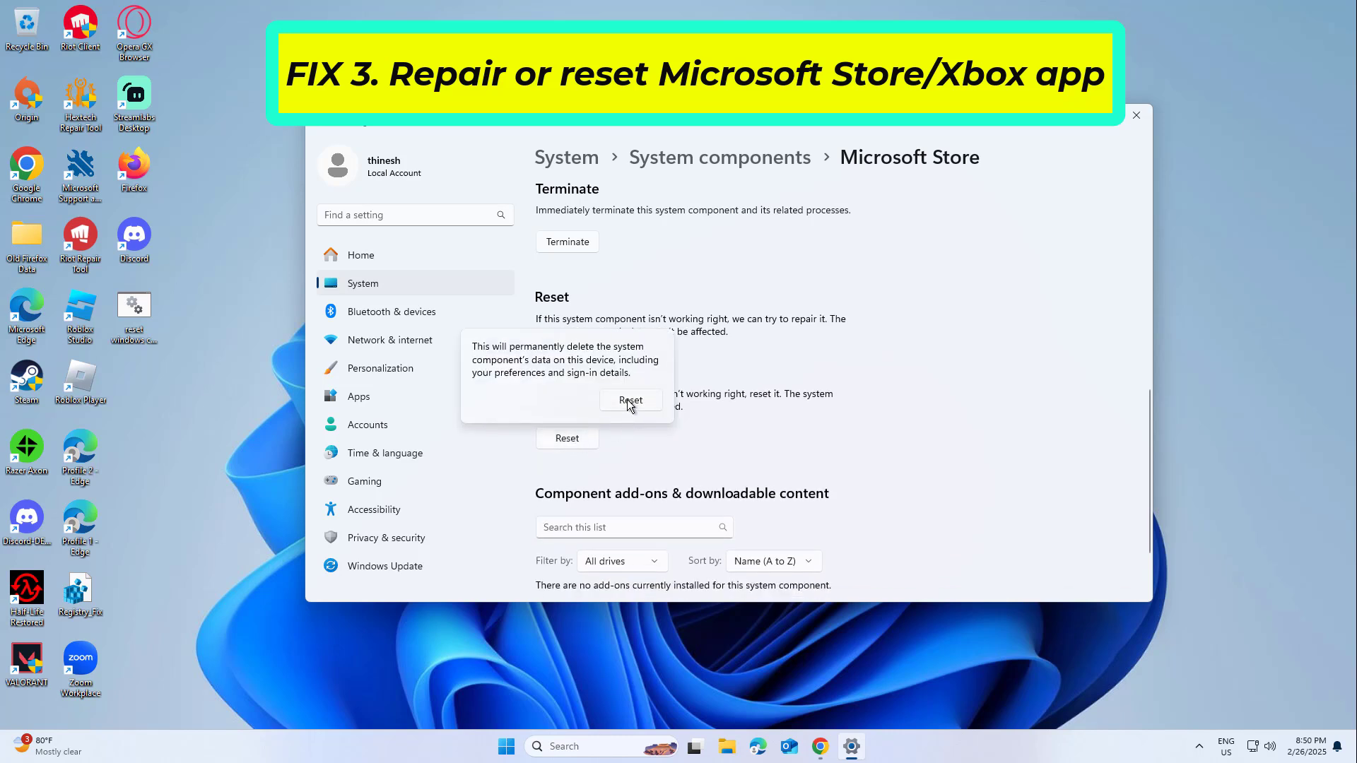
left_click(627, 400)
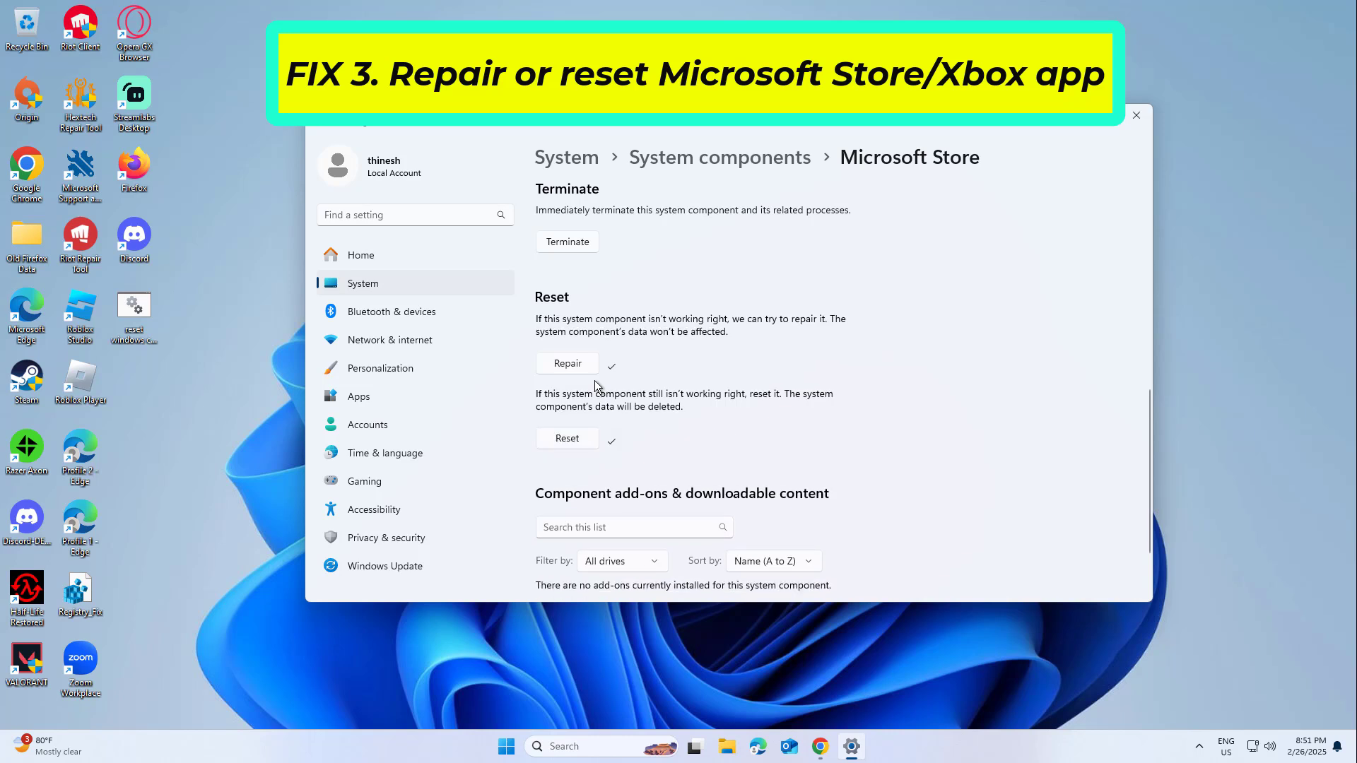
left_click(1139, 125)
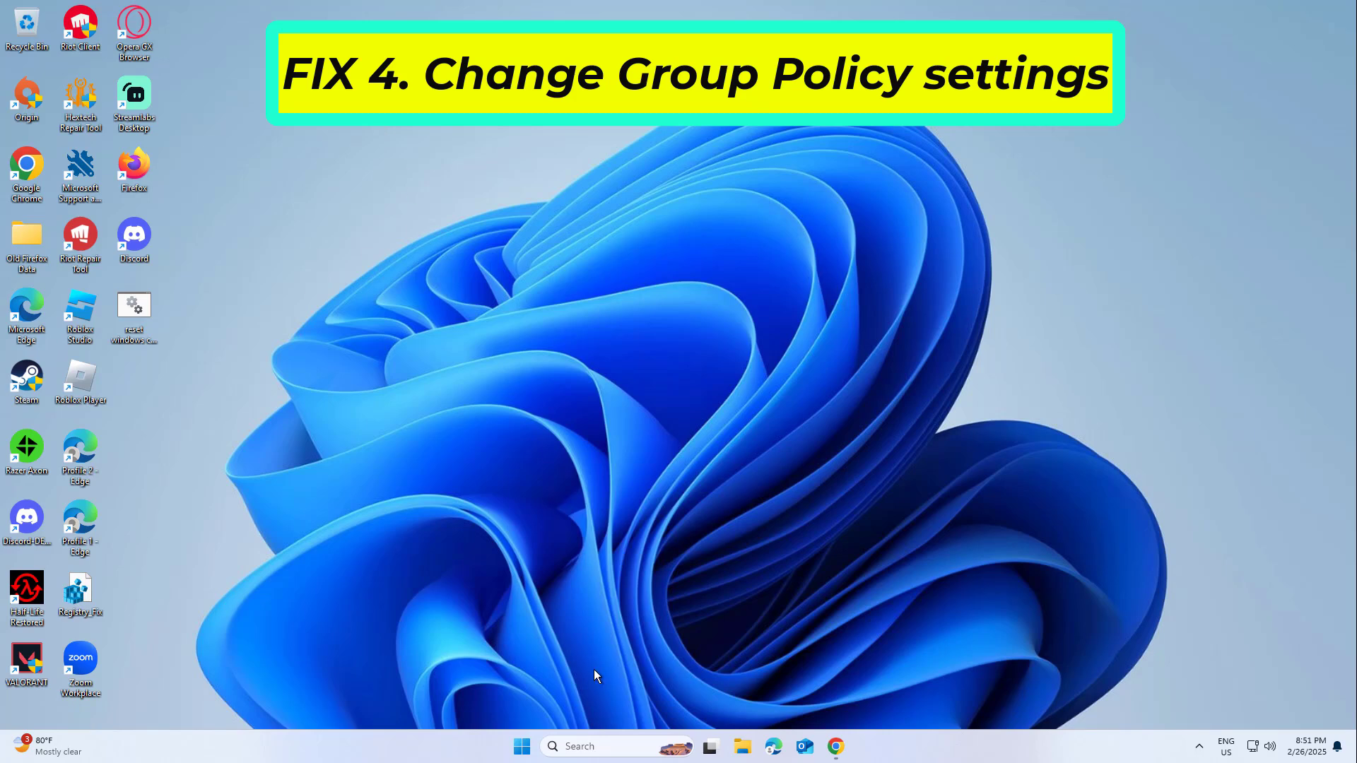
Open the Local Group Policy Editor via gpedit, move its window towards the middle and widen the policy tree.
left_click(599, 746)
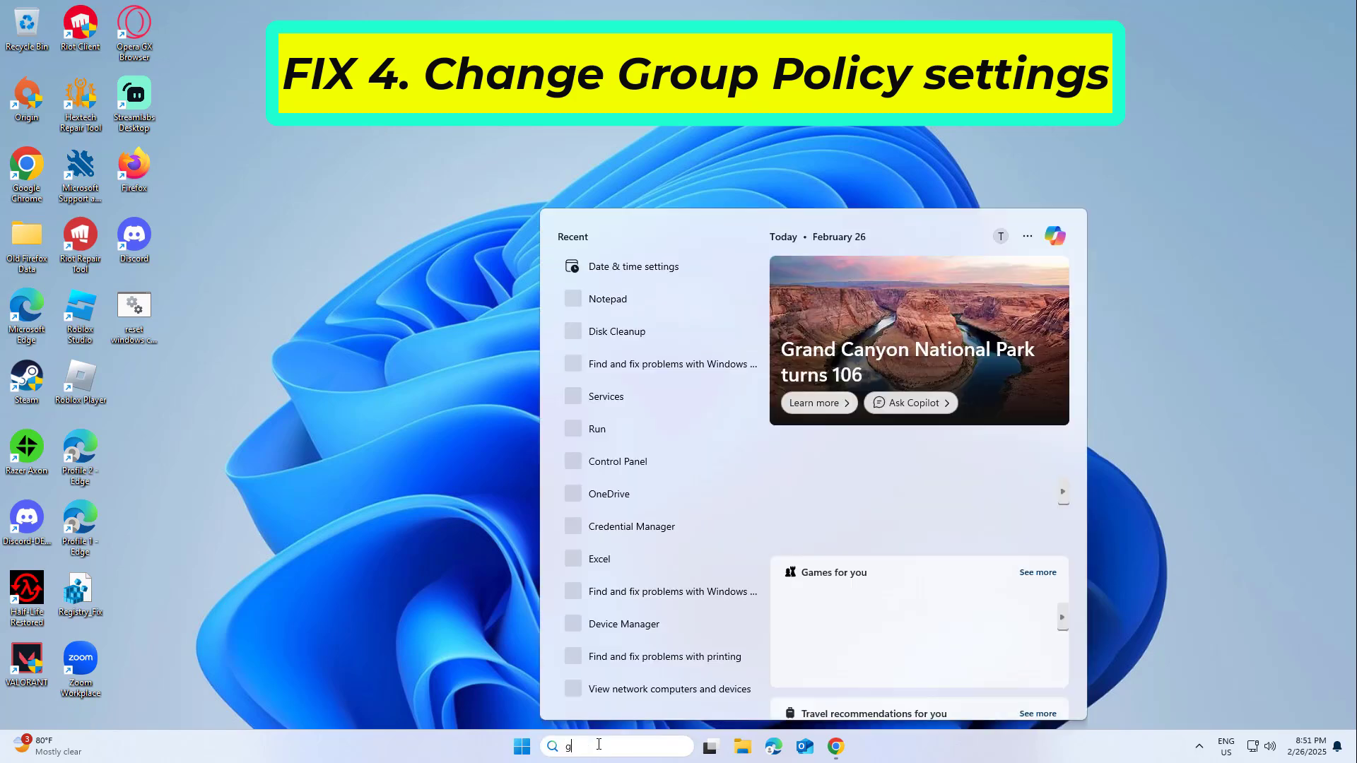
type("gpedit")
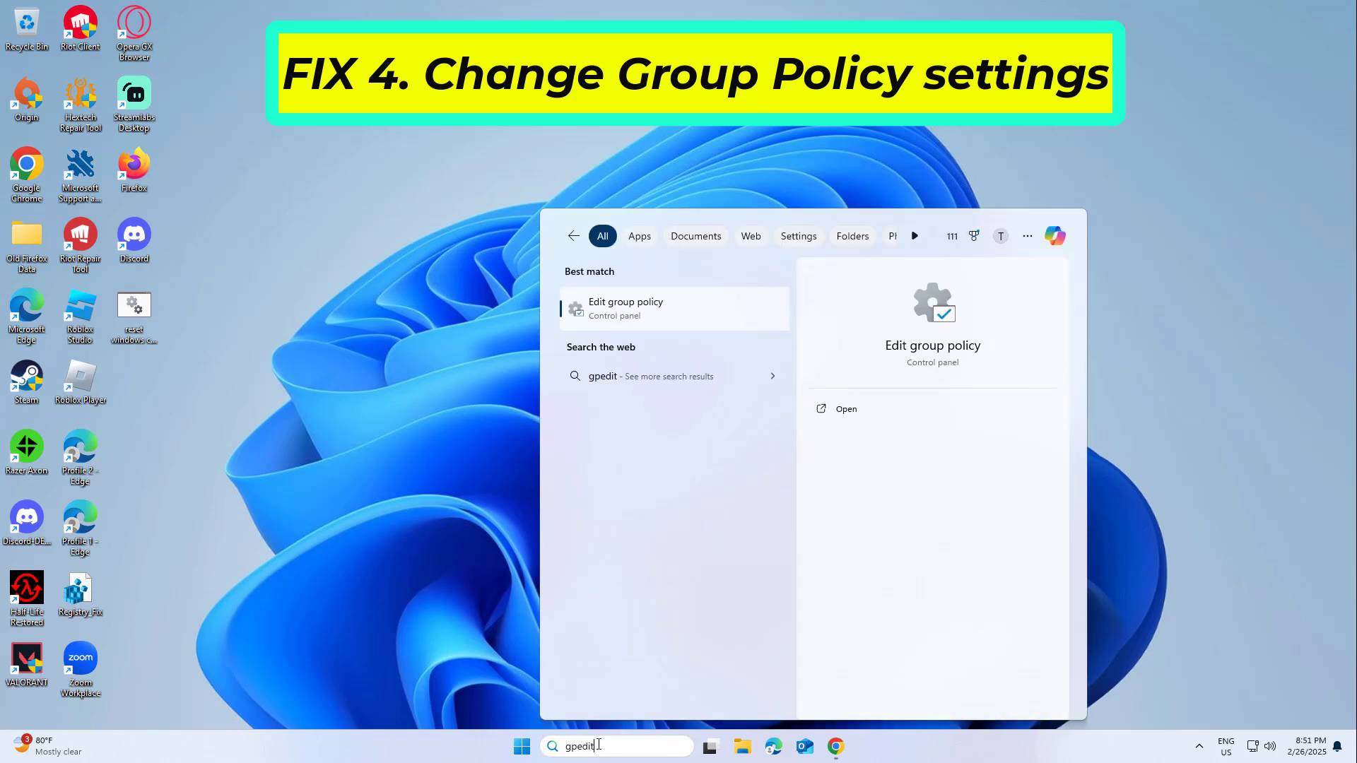
left_click(661, 302)
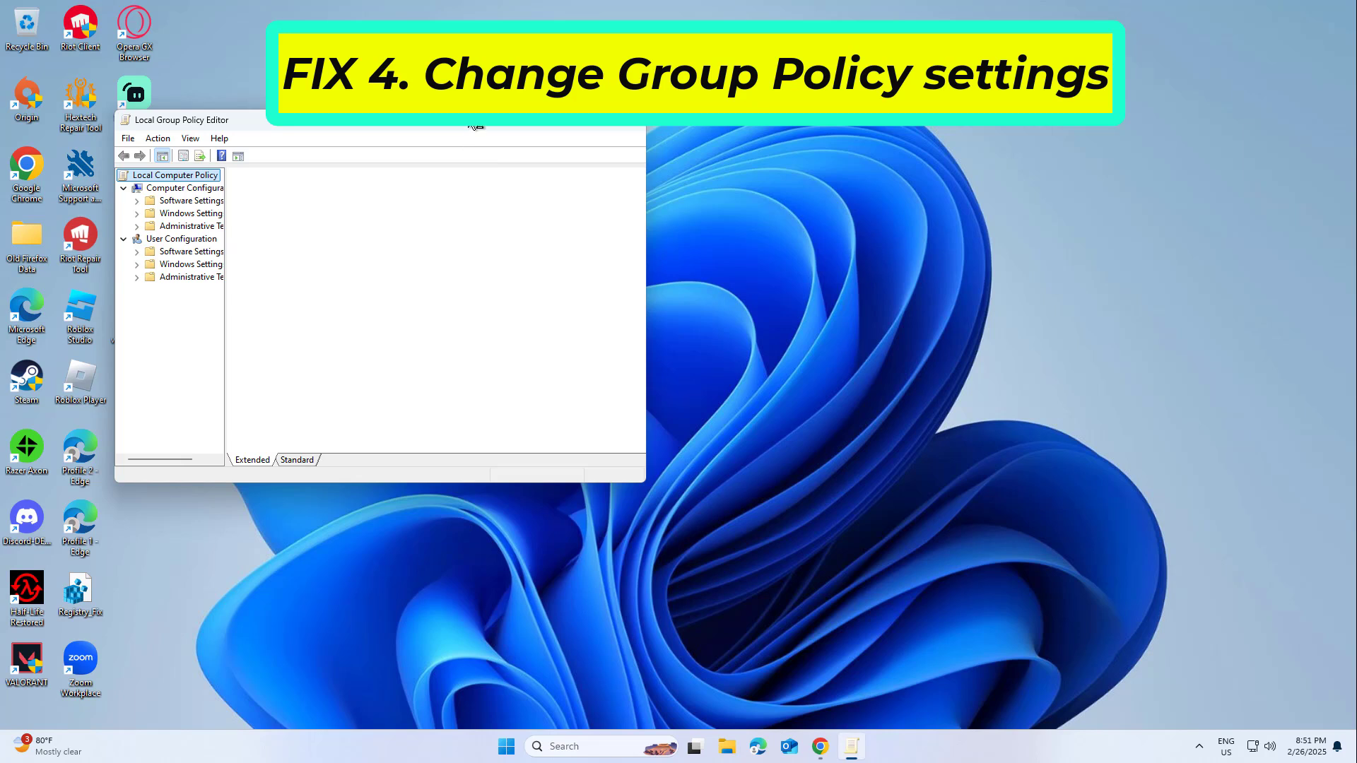
left_click_drag(475, 125, 706, 170)
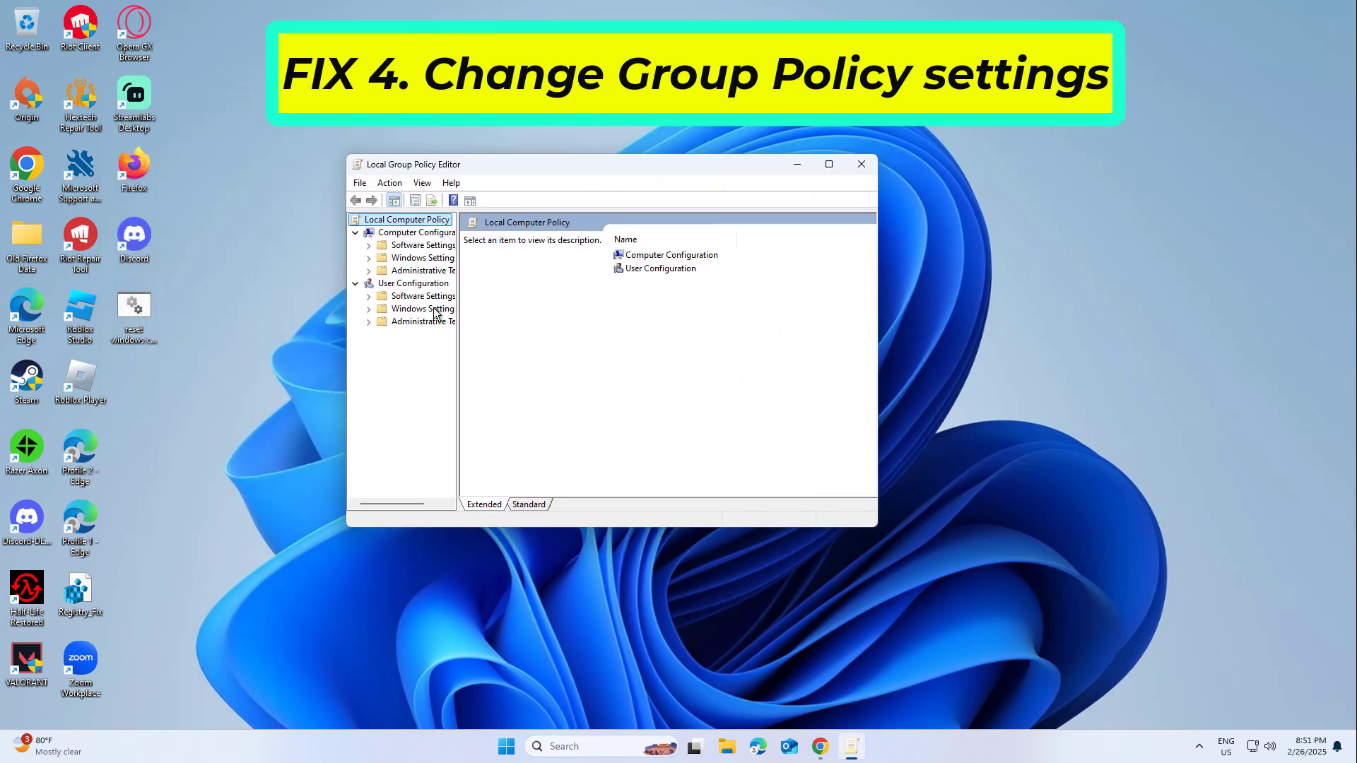
left_click_drag(456, 345, 566, 345)
Go to Computer Configuration > Administrative Templates > Windows Components > Delivery Optimization.
left_click(445, 234)
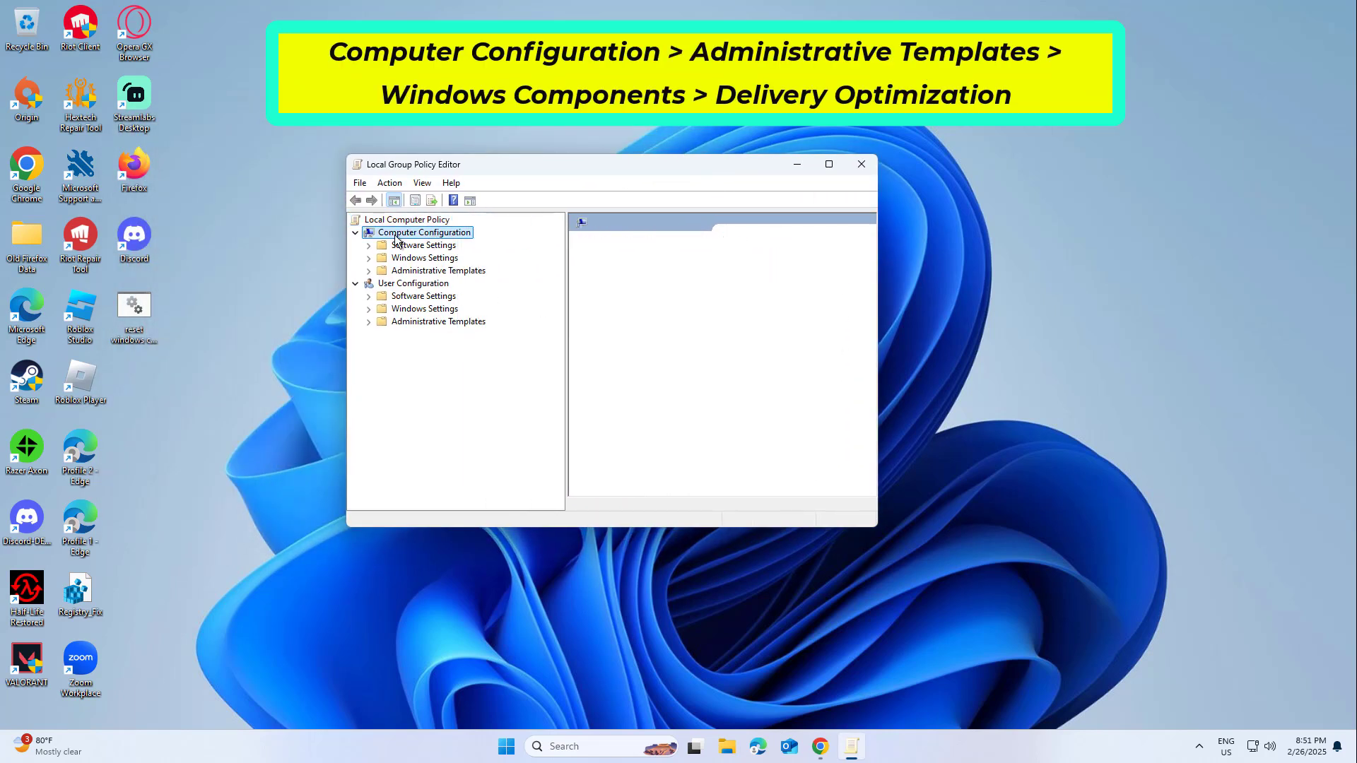
left_click(426, 270)
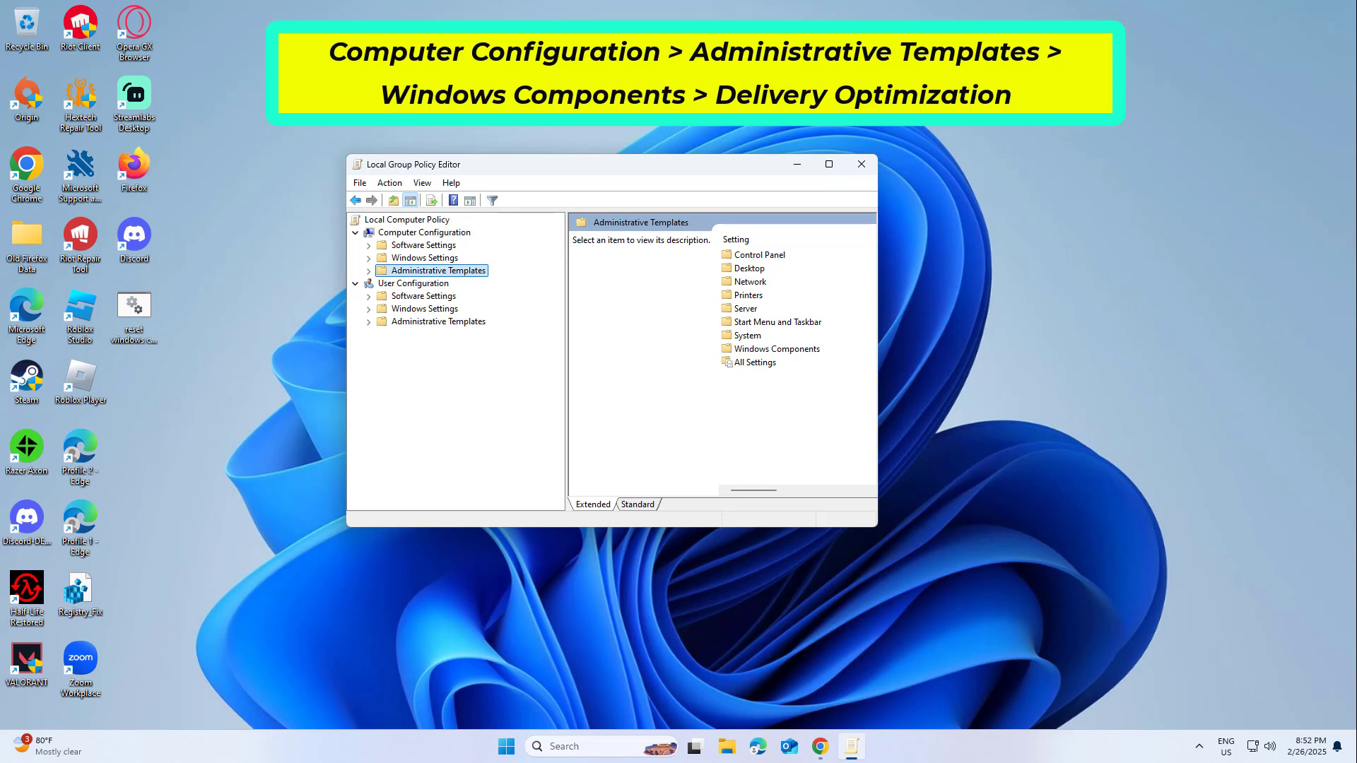
left_click(776, 350)
double_click(777, 349)
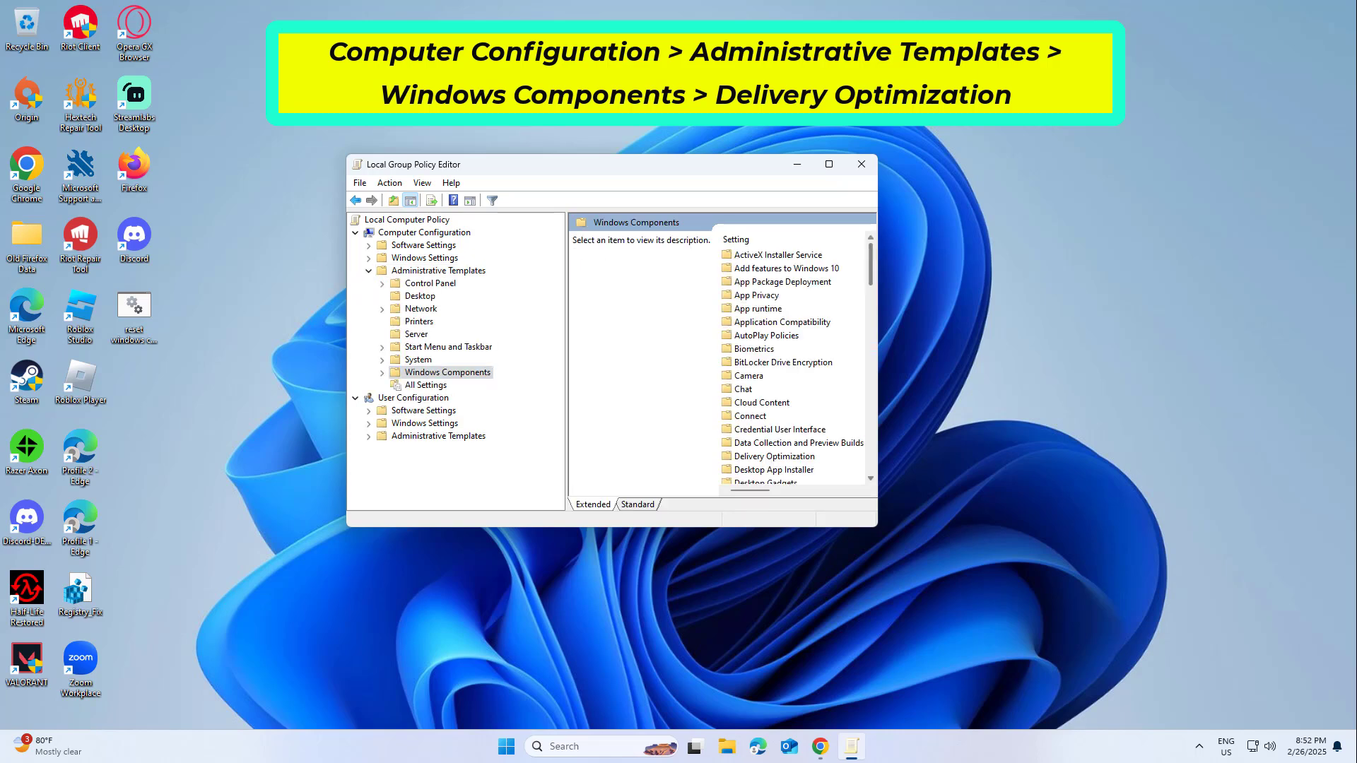
scroll(792, 360, "down", 8)
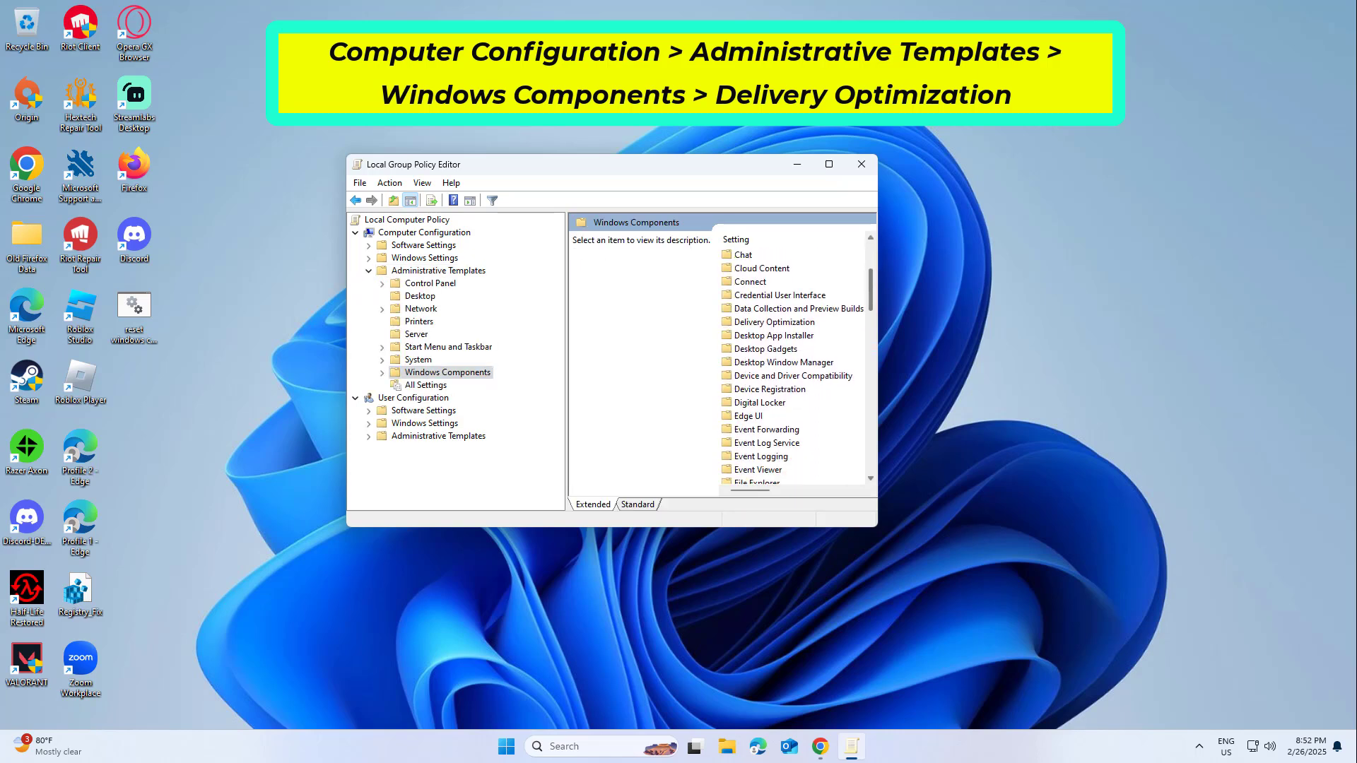
scroll(791, 360, "down", 5)
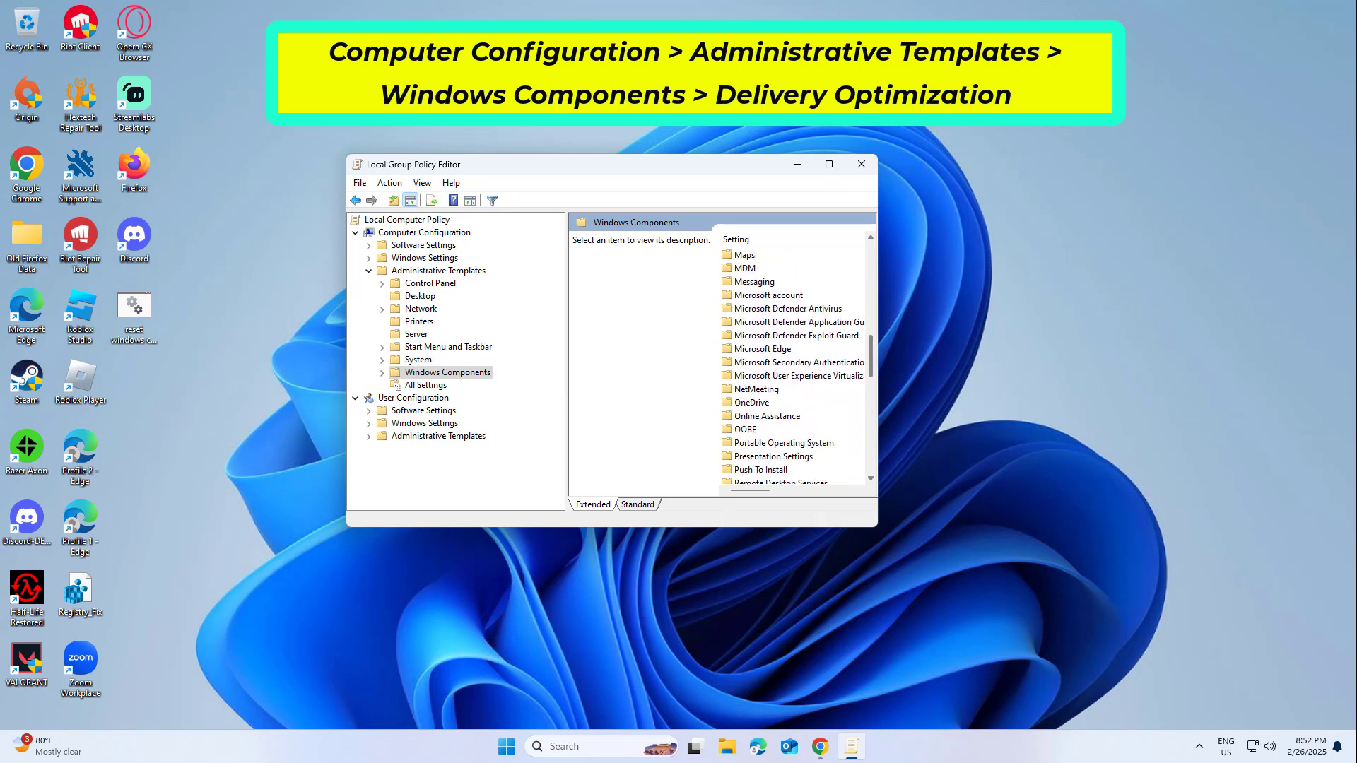
scroll(791, 361, "down", 7)
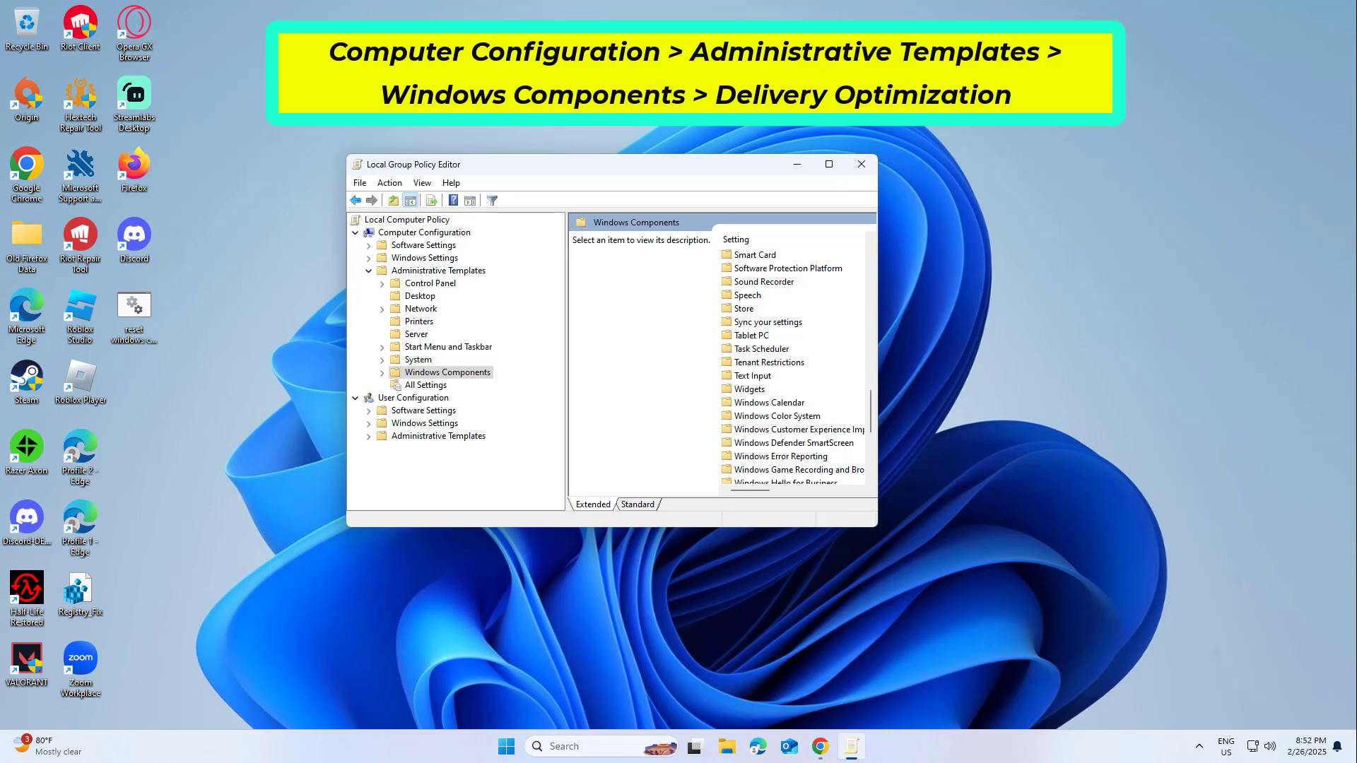
scroll(792, 361, "up", 12)
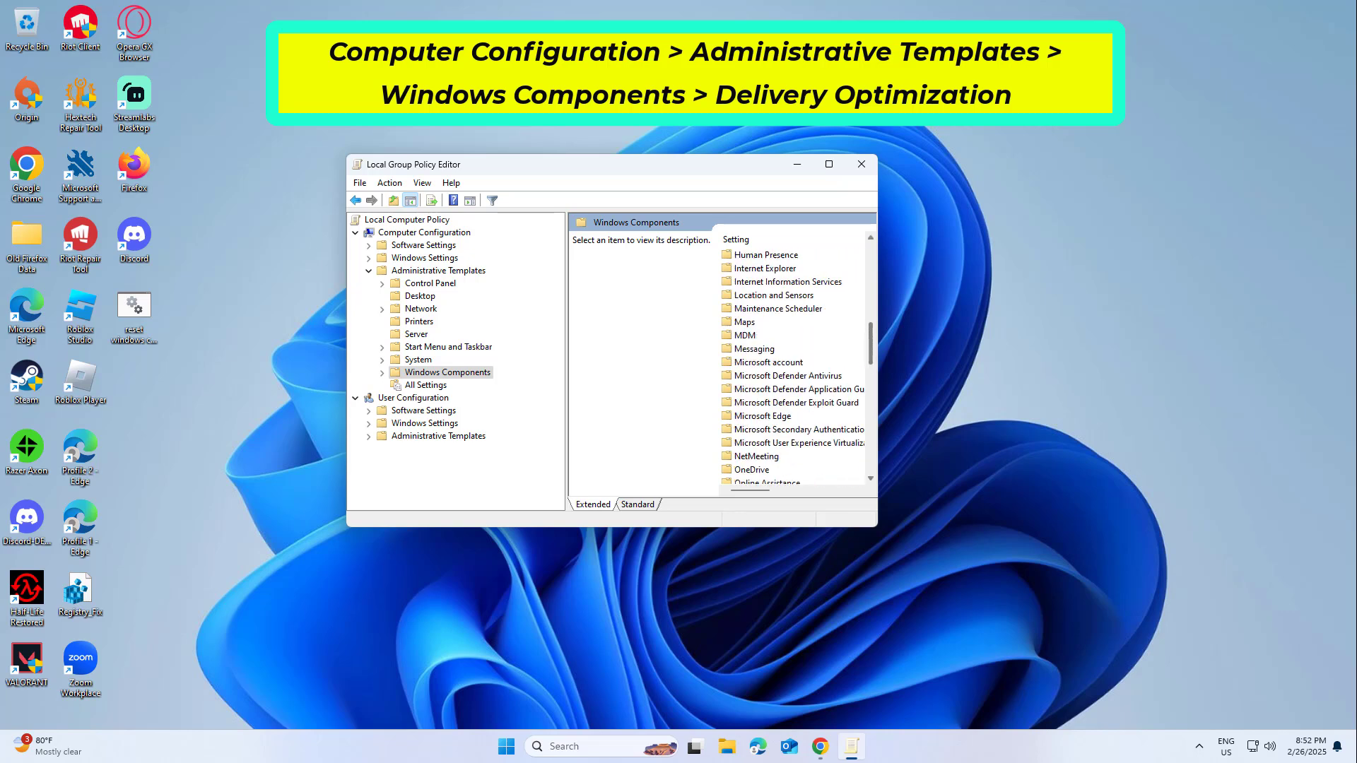
scroll(792, 360, "up", 2)
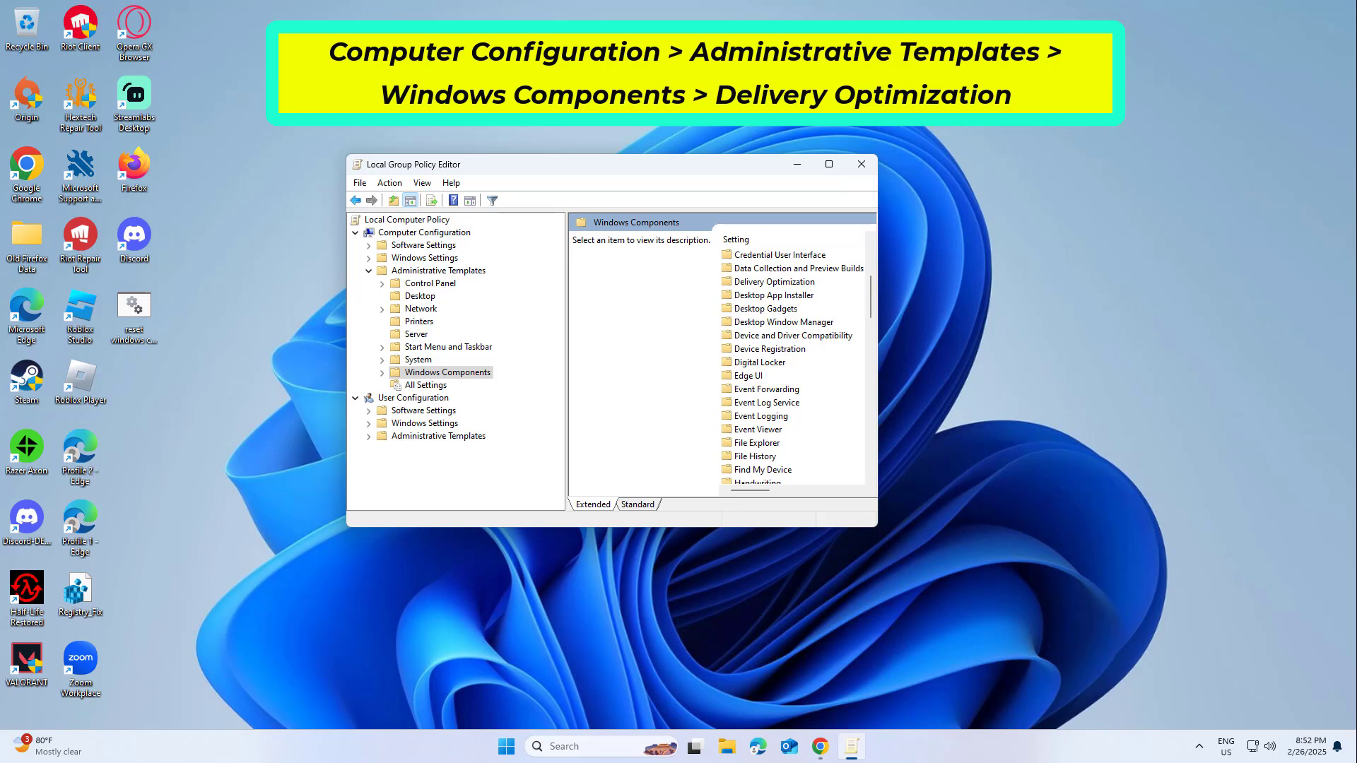
left_click(774, 282)
key("Return")
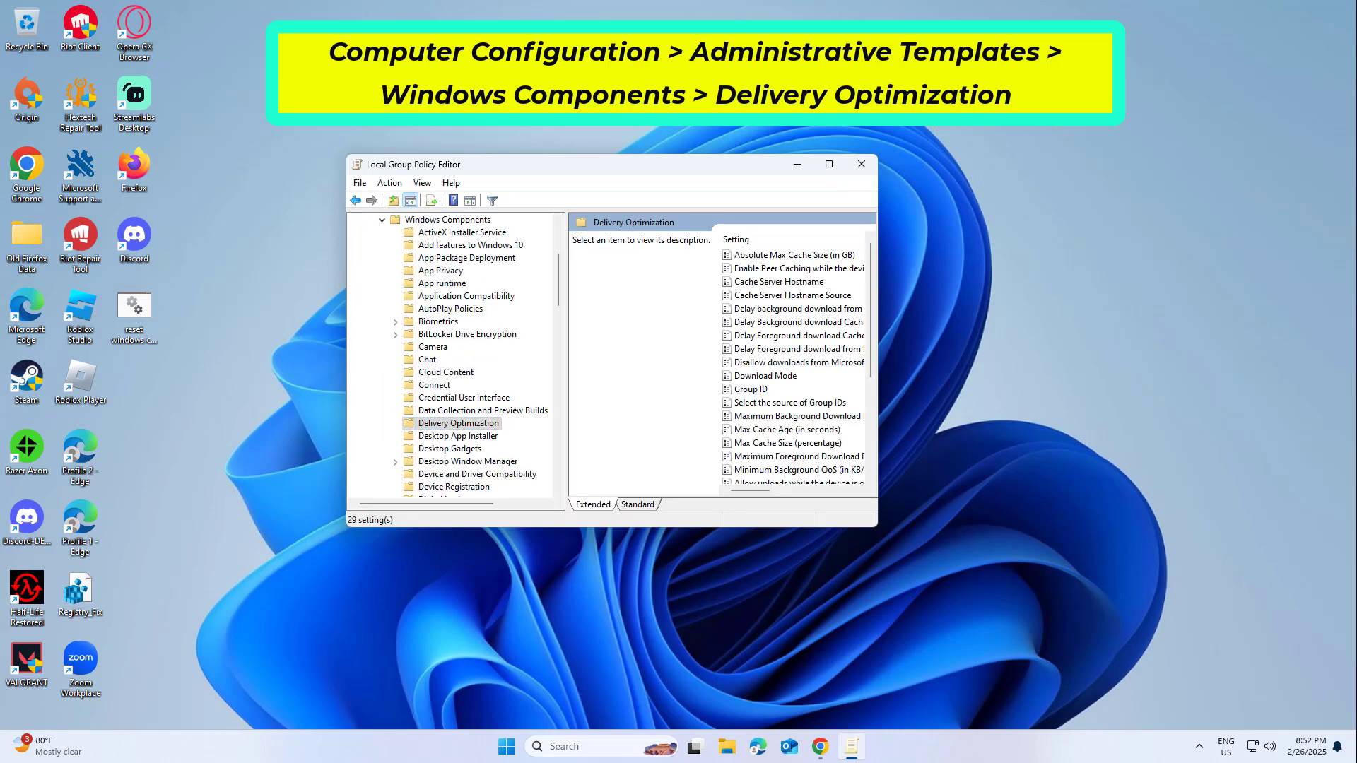
Open the Download Mode policy, switch it to Enabled and back to Not Configured, apply it and close the policy editor.
left_click_drag(878, 311, 1016, 328)
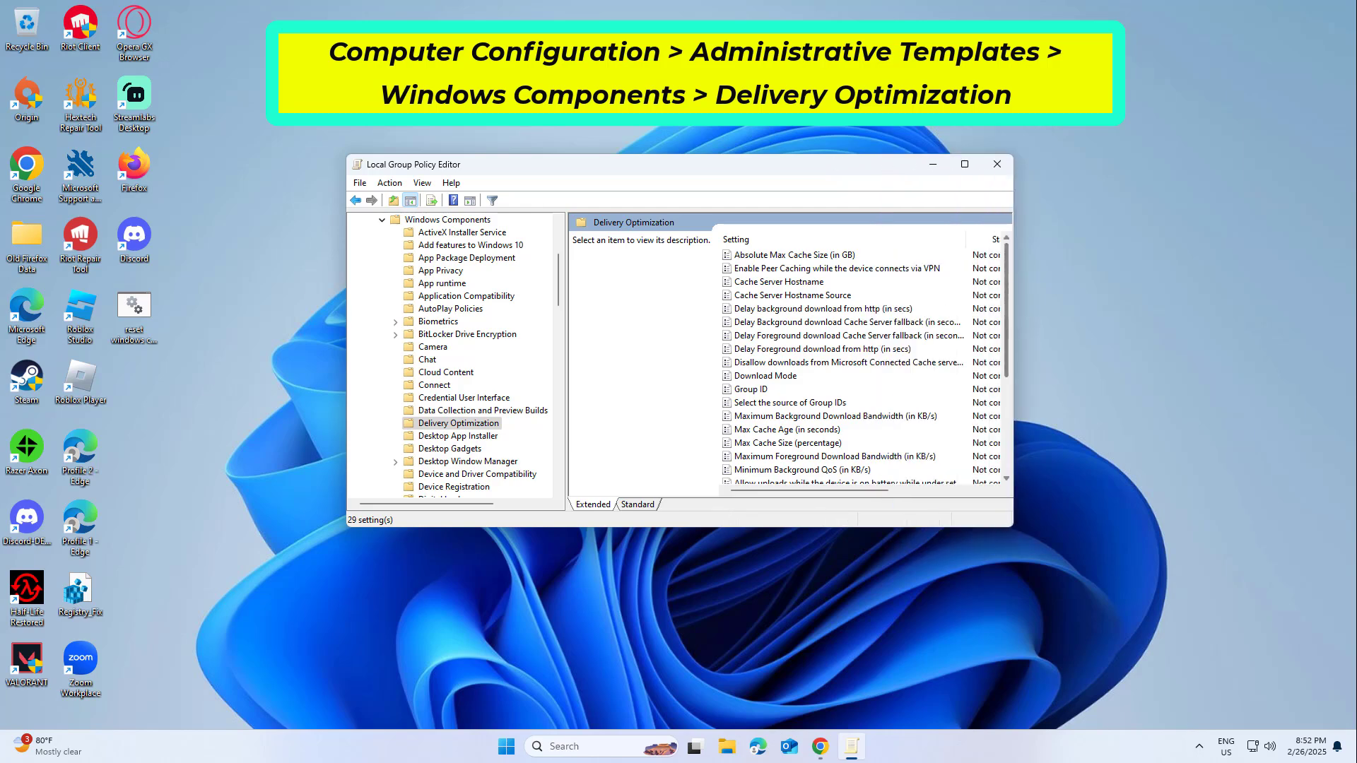
scroll(848, 367, "down", 3)
scroll(848, 364, "down", 1)
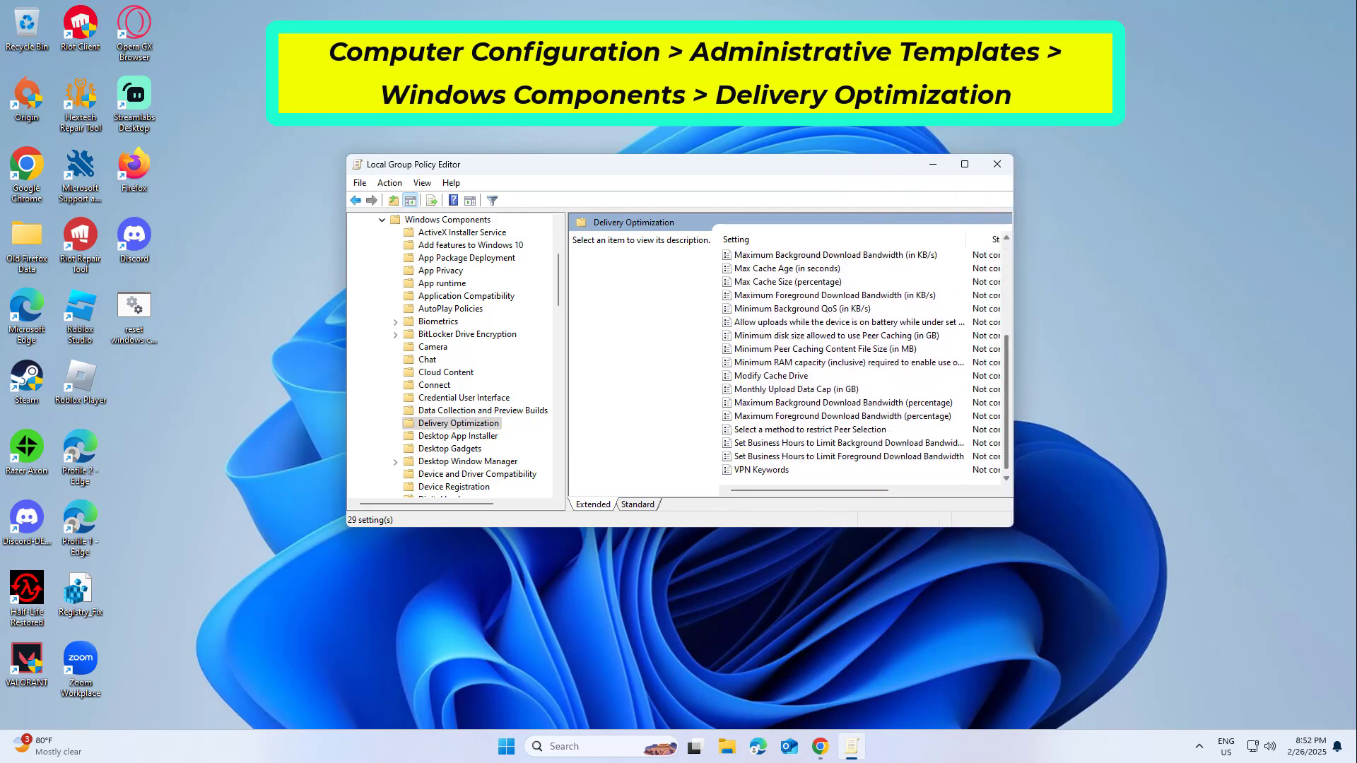
scroll(865, 367, "up", 3)
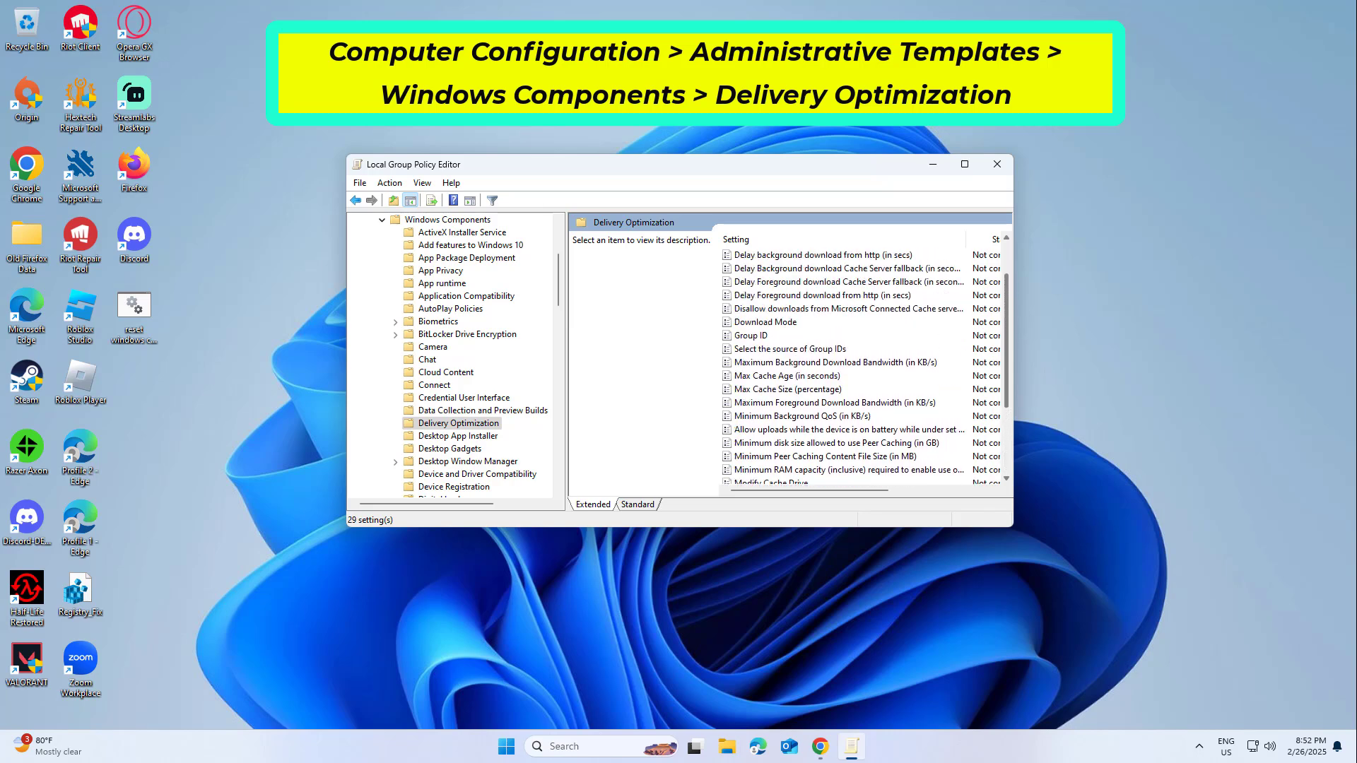
left_click(766, 335)
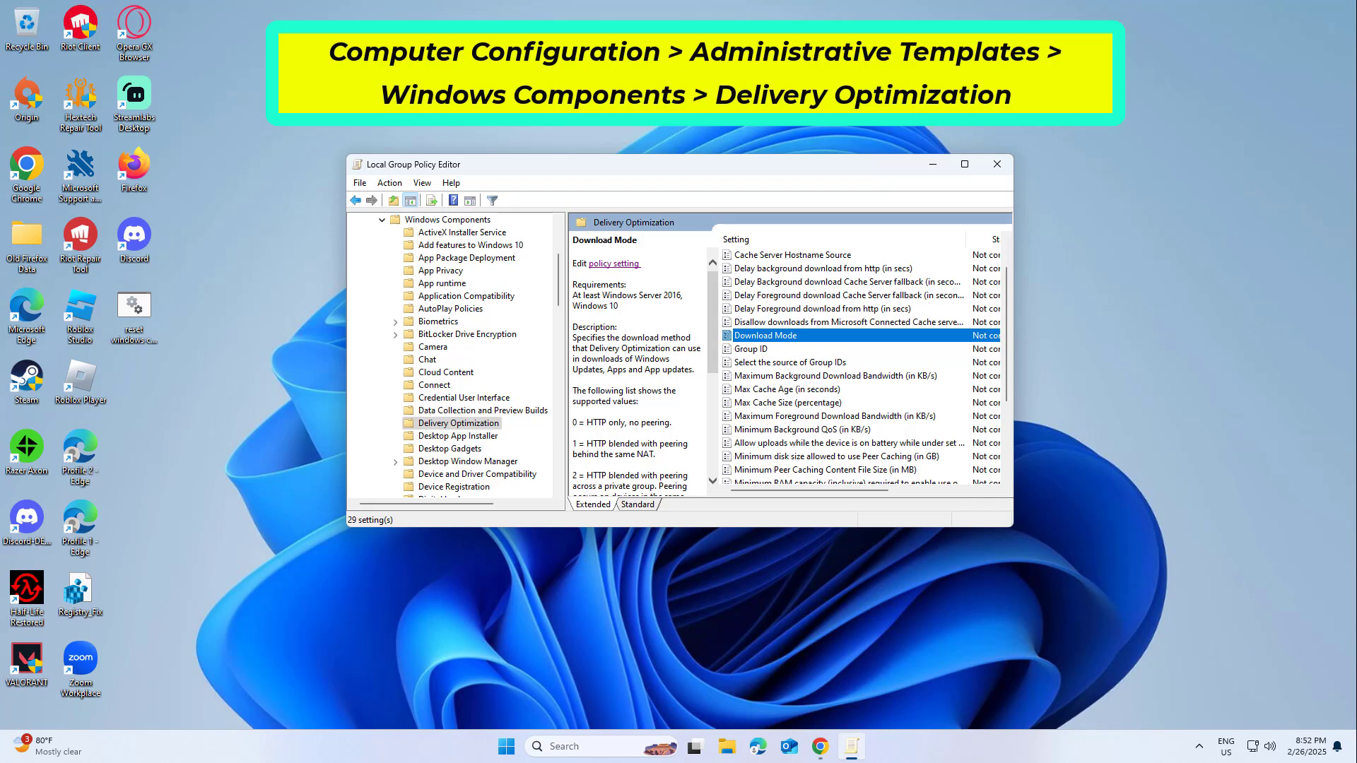
double_click(766, 335)
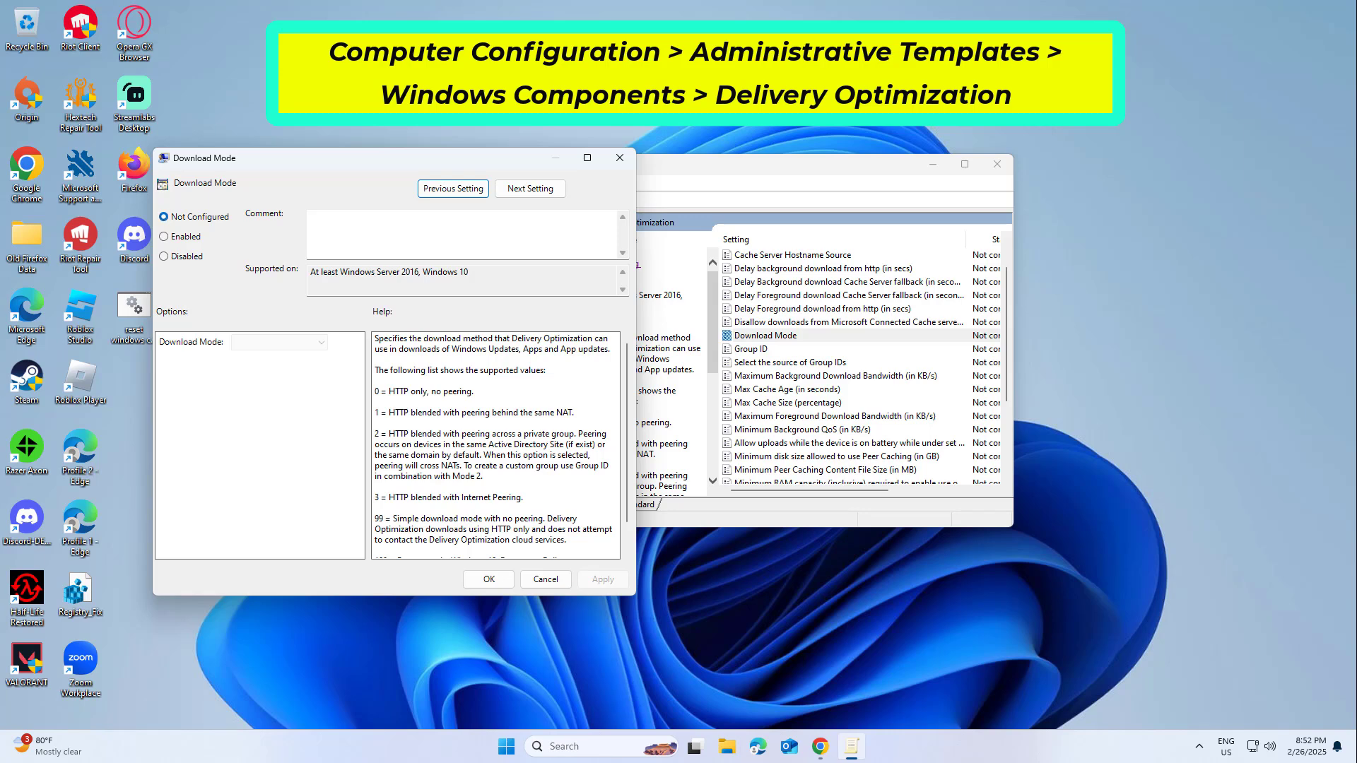
left_click(164, 217)
left_click(164, 237)
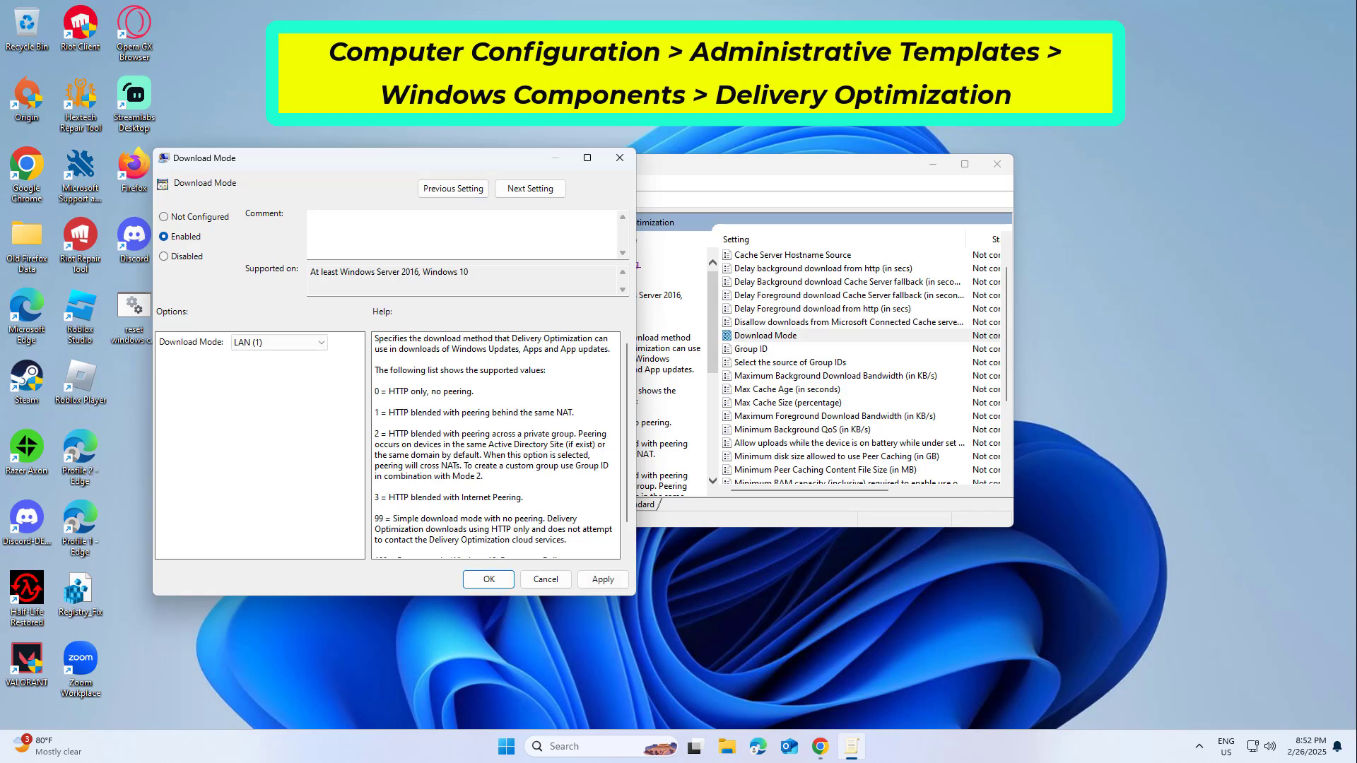
left_click(164, 217)
left_click(603, 580)
left_click(488, 580)
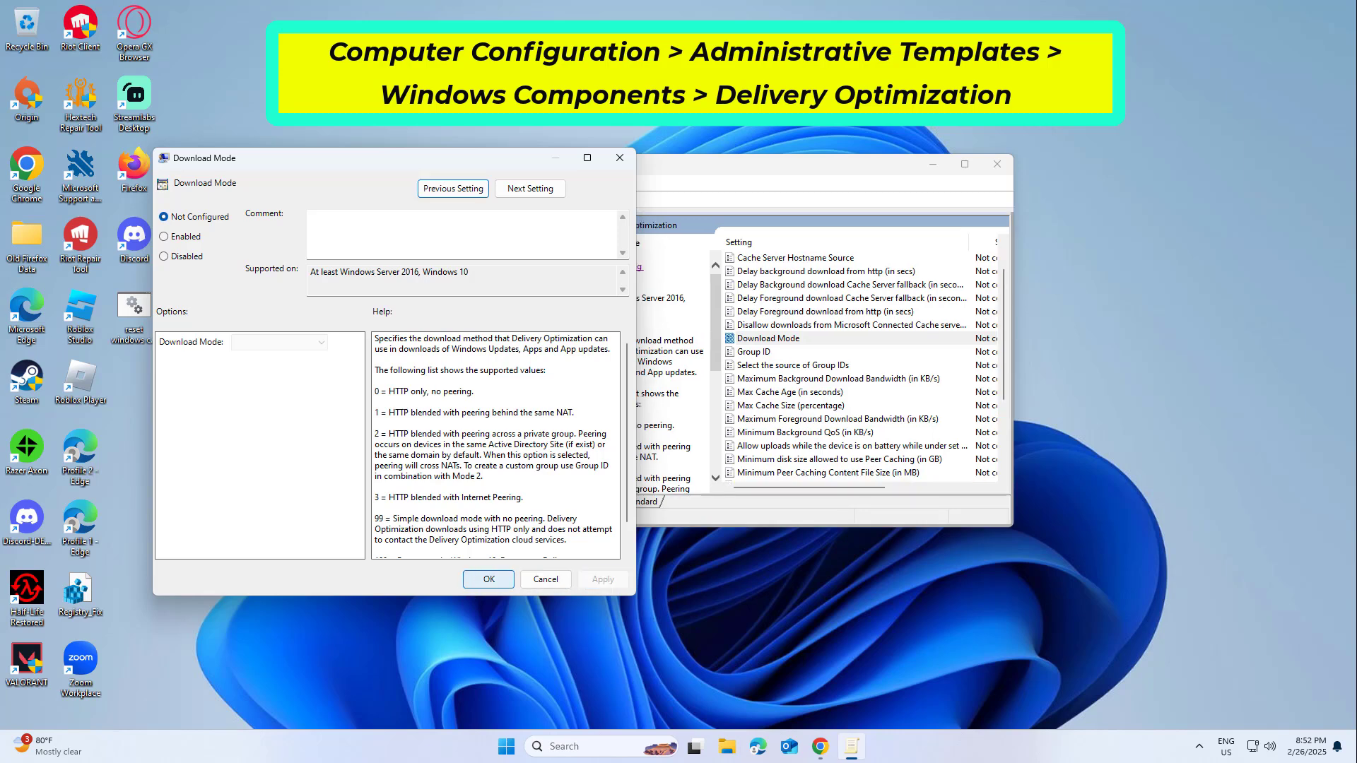
left_click(997, 164)
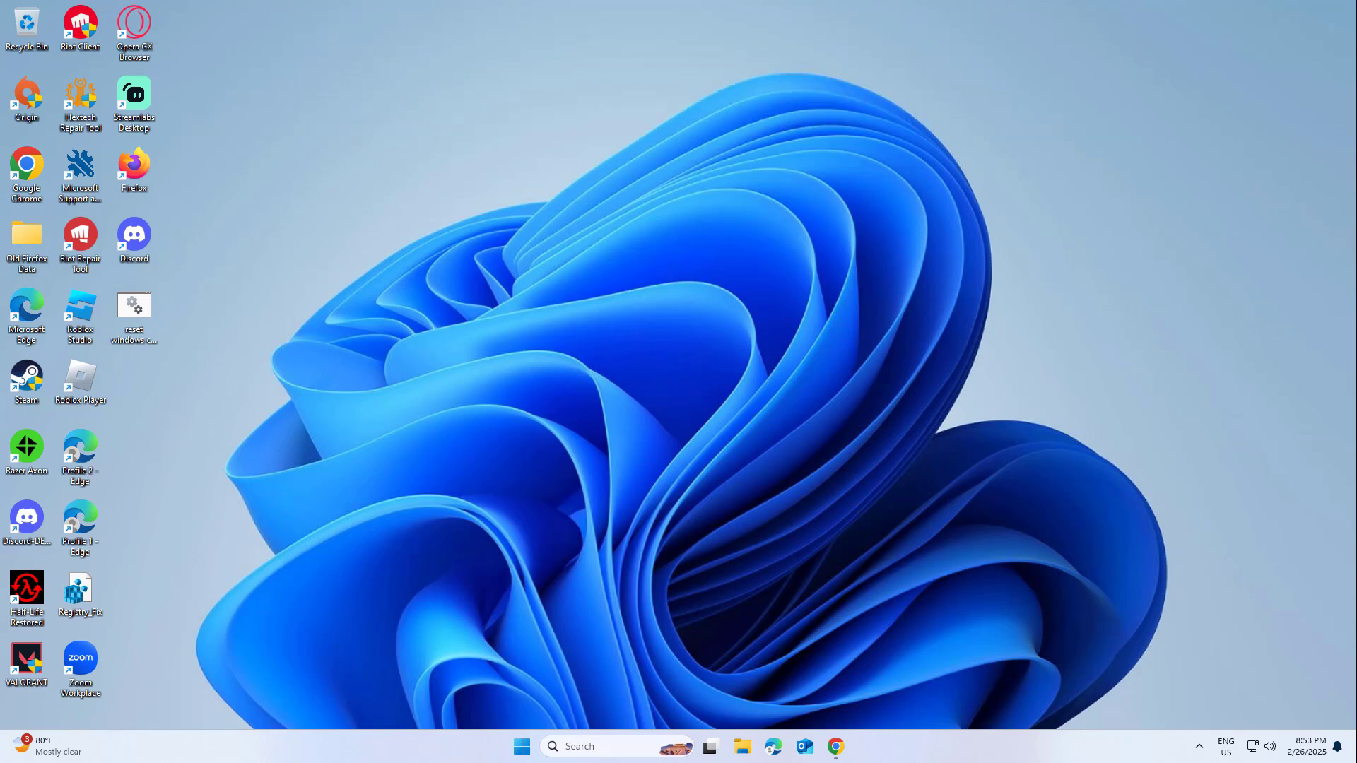
Bring up the computer's power options.
left_click(521, 746)
left_click(853, 698)
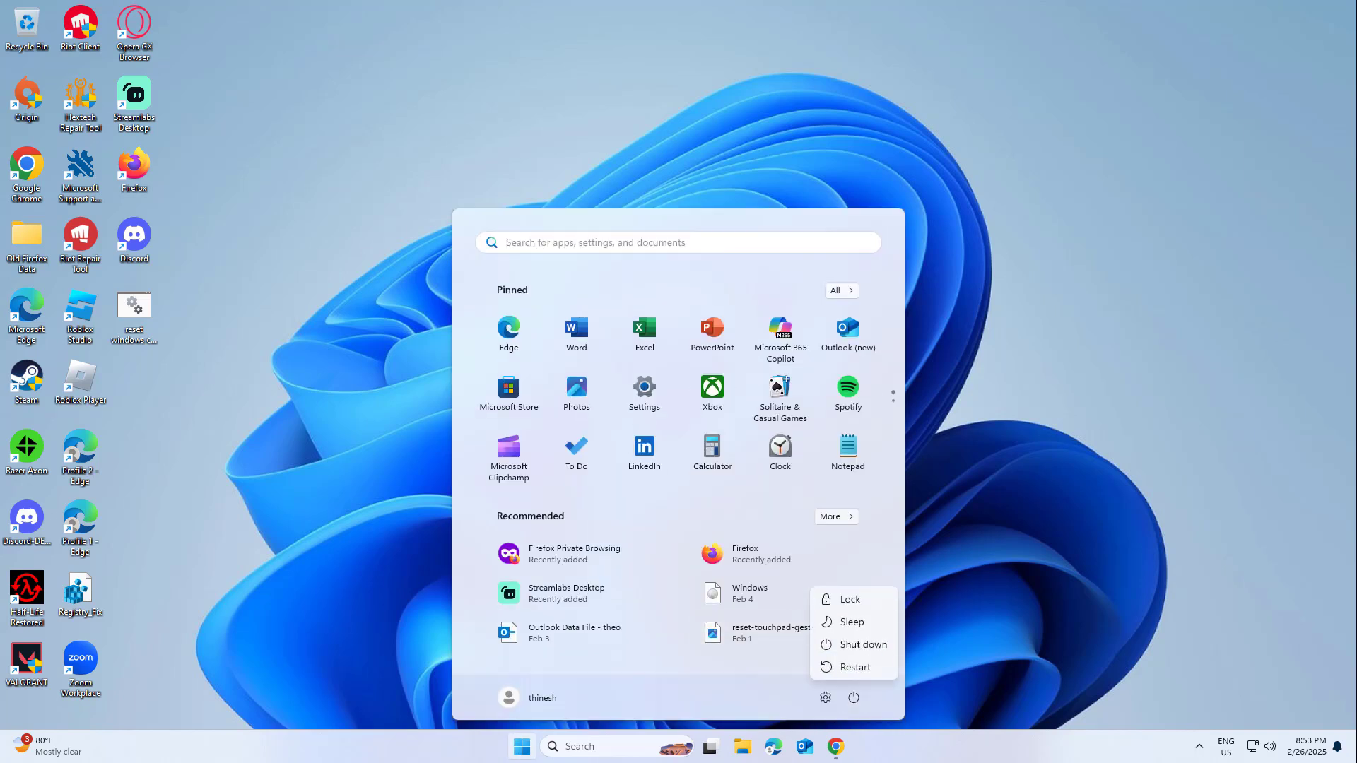